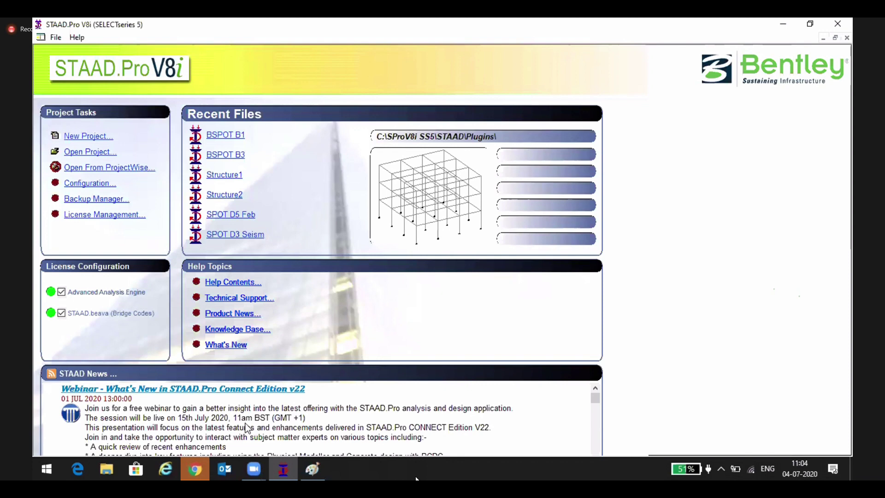
pyautogui.scroll(-1, 249, 422)
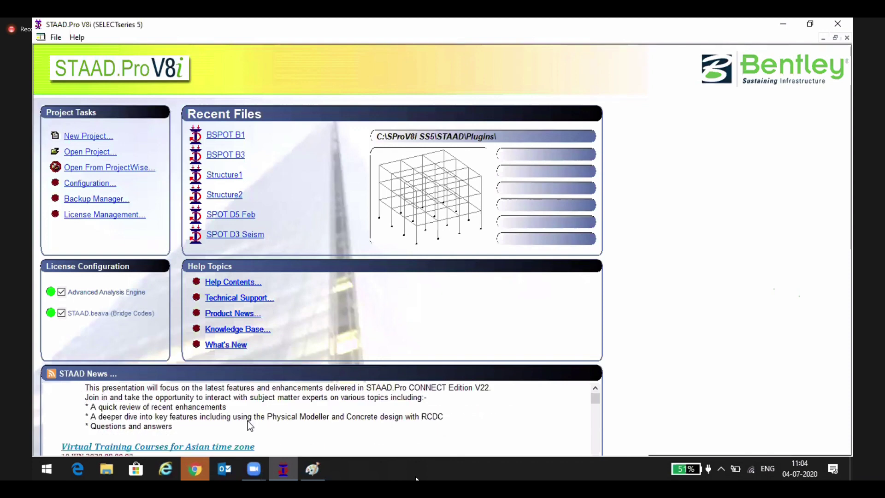
pyautogui.scroll(-2, 250, 425)
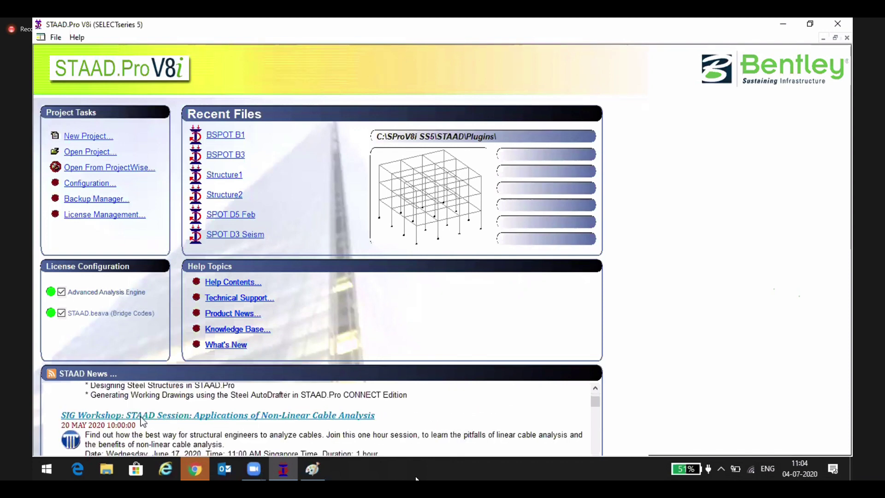
pyautogui.scroll(-2, 138, 418)
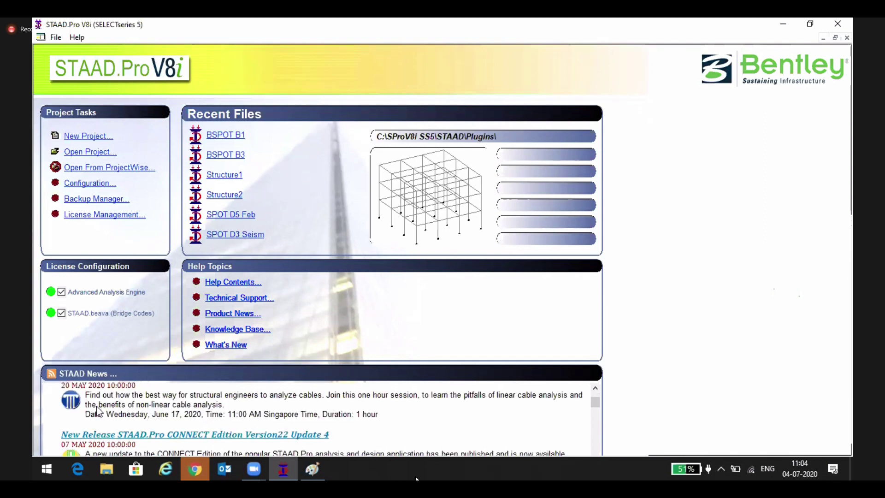
pyautogui.scroll(2, 97, 406)
pyautogui.scroll(-1, 156, 424)
pyautogui.moveTo(416, 479)
pyautogui.scroll(-1, 299, 420)
pyautogui.scroll(3, 293, 411)
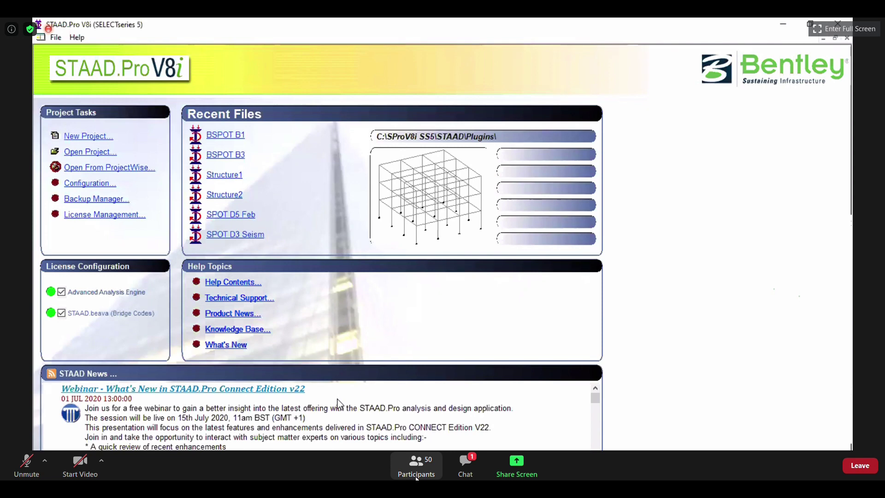
pyautogui.scroll(-1, 338, 404)
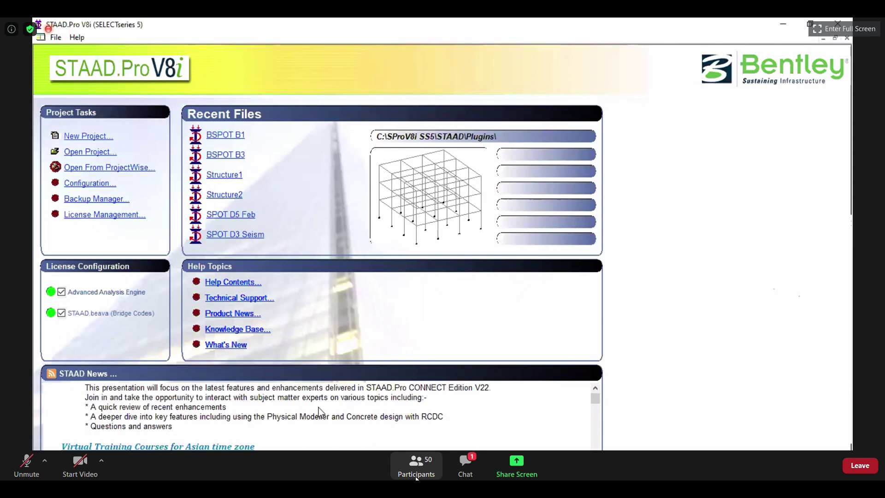
pyautogui.scroll(1, 321, 410)
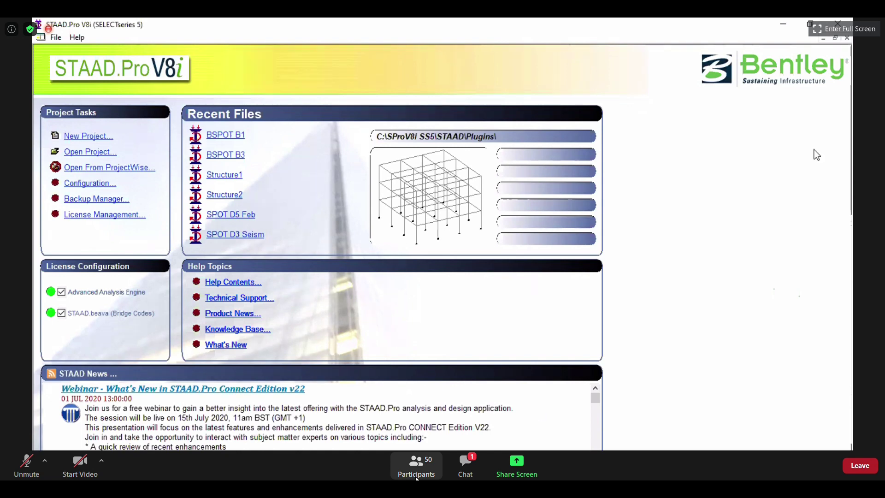
pyautogui.click(222, 177)
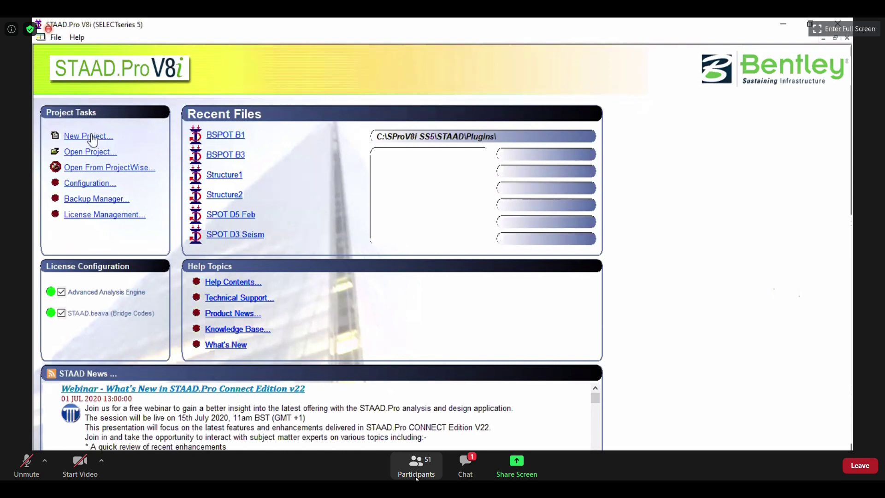
pyautogui.press('ctrl')
pyautogui.press('ctrl')
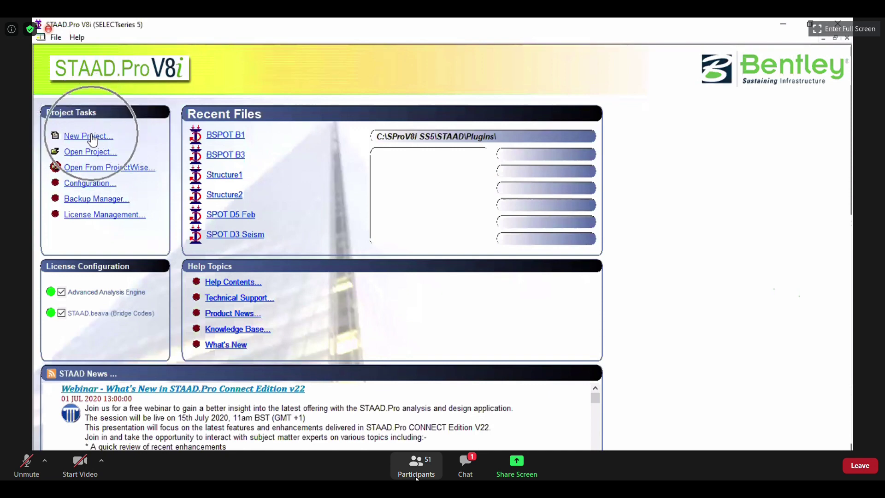
pyautogui.press('ctrl')
pyautogui.press('ctrl')
pyautogui.press('ctrl')
pyautogui.press('ctrl')
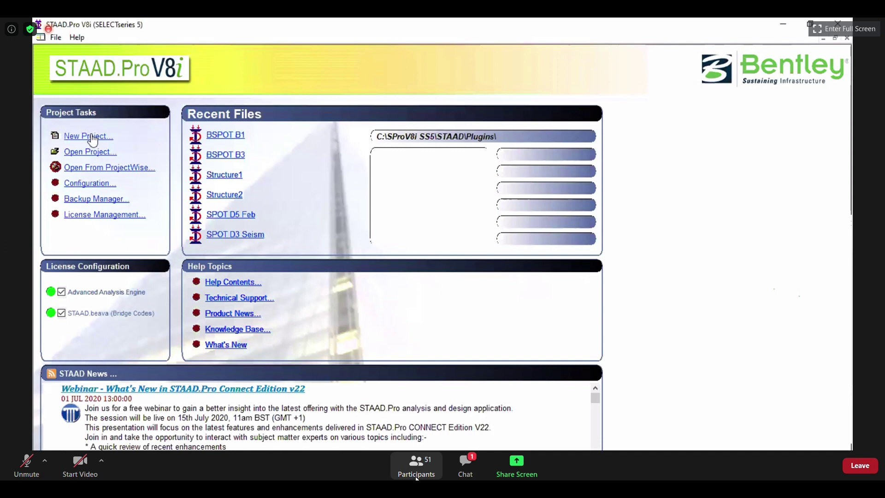
pyautogui.press('ctrl')
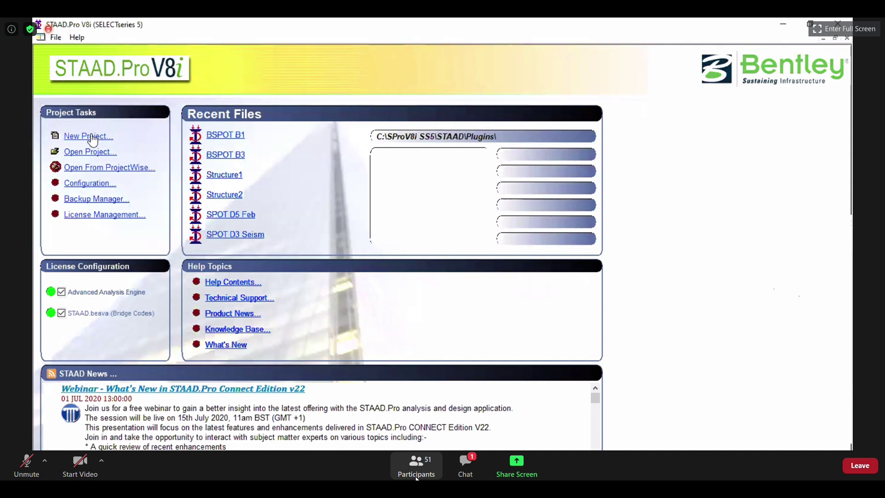
# Step: Start a new project, try to proceed with the file name Structure1, and decline overwriting the existing file
pyautogui.click(93, 137)
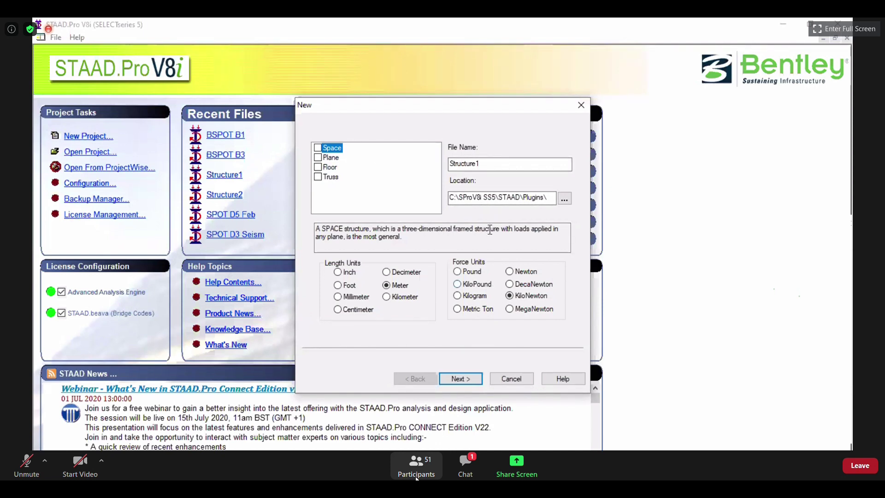
pyautogui.moveTo(489, 167); pyautogui.dragTo(445, 166)
pyautogui.click(480, 164)
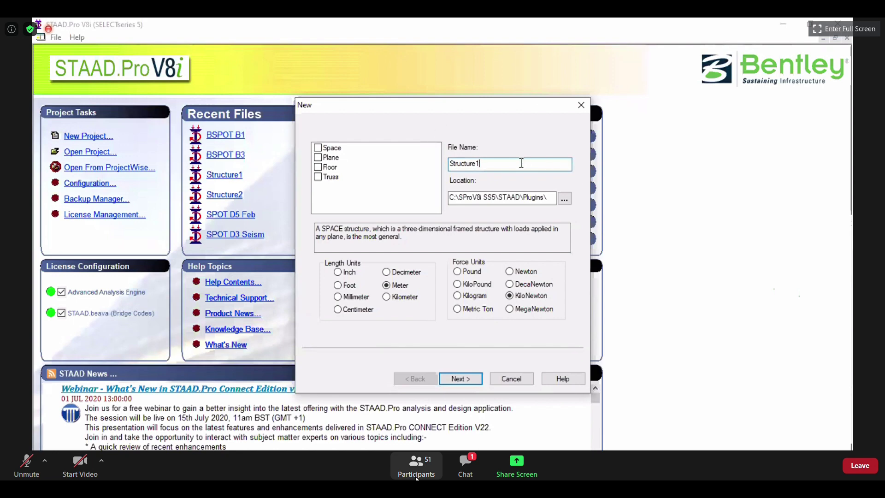
pyautogui.click(461, 379)
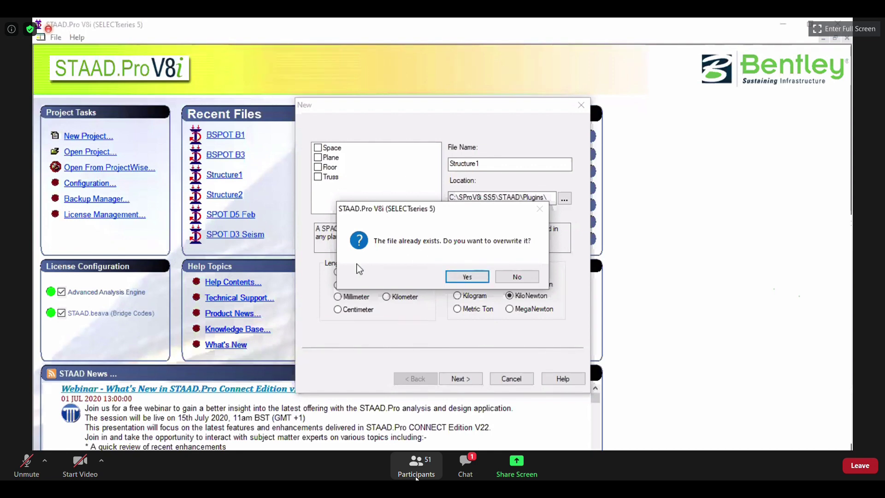
pyautogui.click(513, 277)
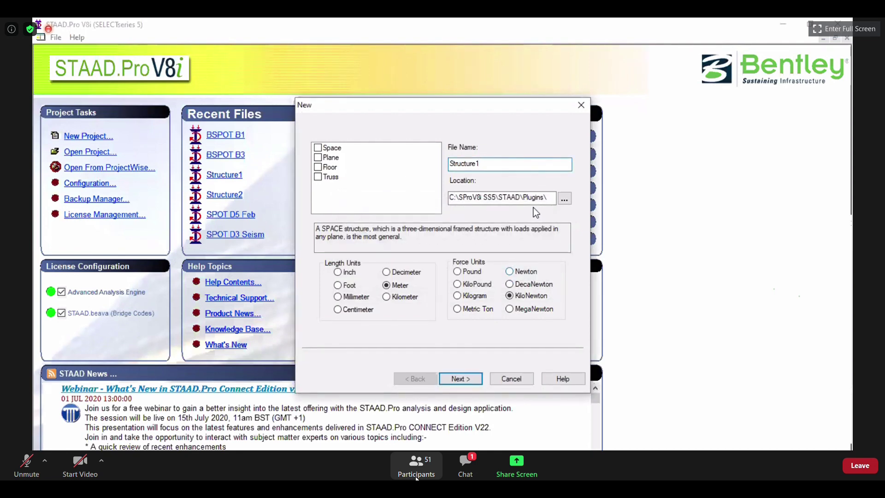
# Step: Name the new project file BSPOT B2
pyautogui.moveTo(561, 164); pyautogui.dragTo(443, 184)
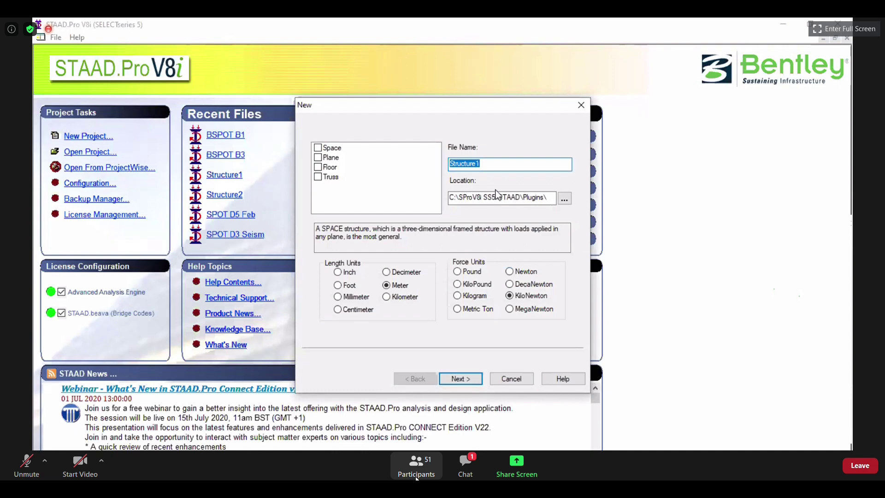
pyautogui.write('BSPOT ')
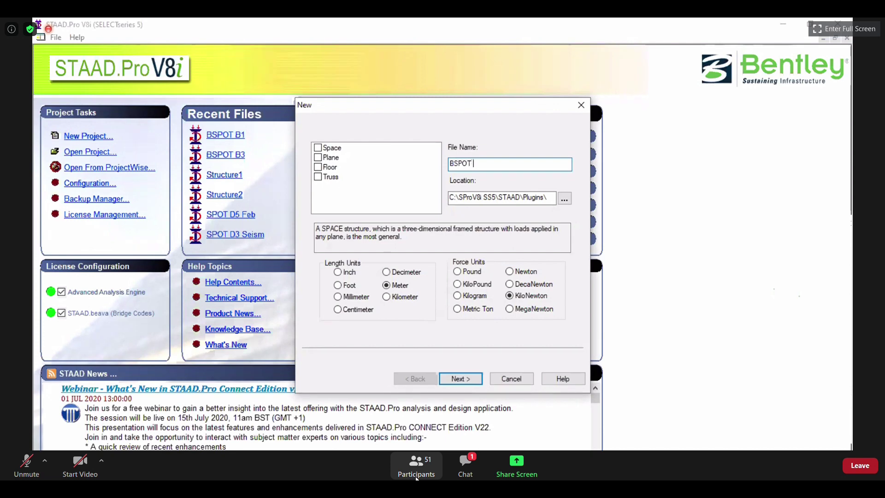
pyautogui.write('B2')
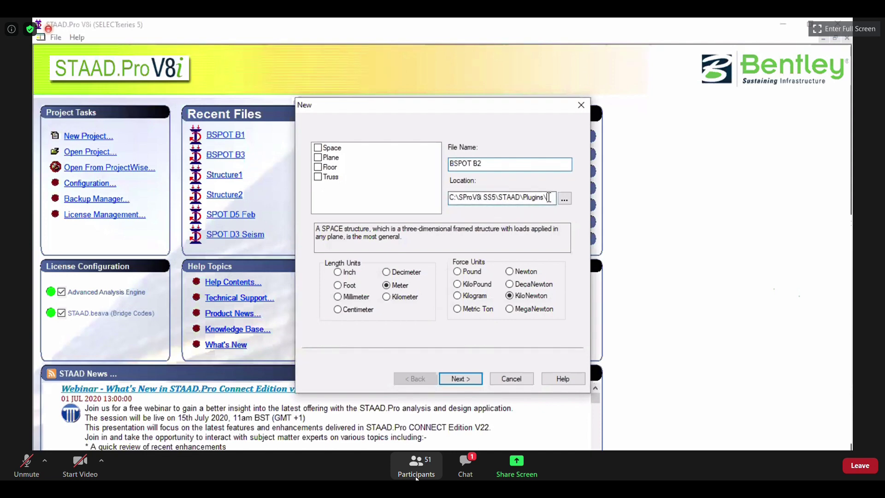
# Step: Set the project location to the Plugins folder at C:\SProV8i SS5\STAAD\Plugins by browsing for the directory
pyautogui.moveTo(553, 198)
pyautogui.mouseDown()
pyautogui.moveTo(451, 199)
pyautogui.moveTo(552, 198)
pyautogui.mouseUp()
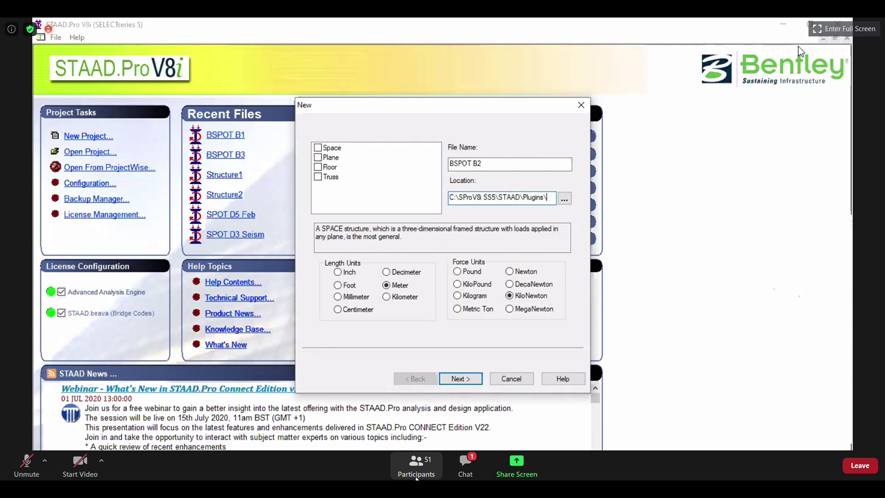
pyautogui.click(752, 62)
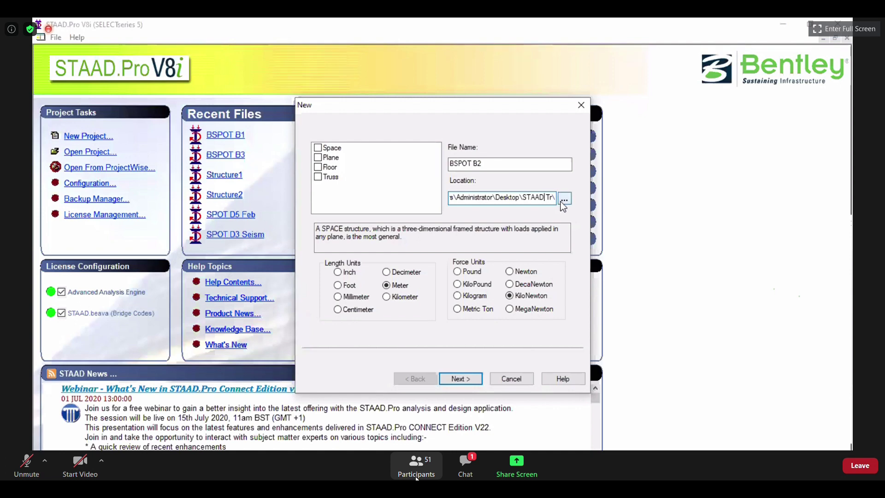
pyautogui.click(564, 199)
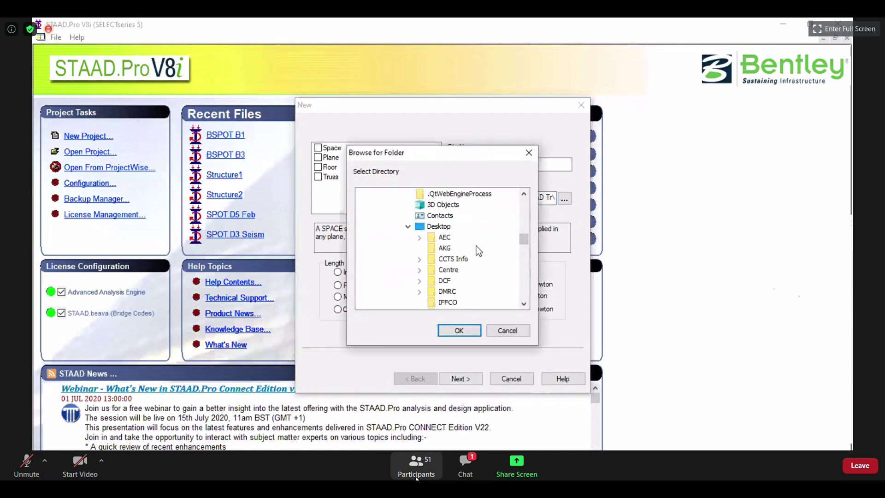
pyautogui.scroll(1, 436, 280)
pyautogui.click(434, 279)
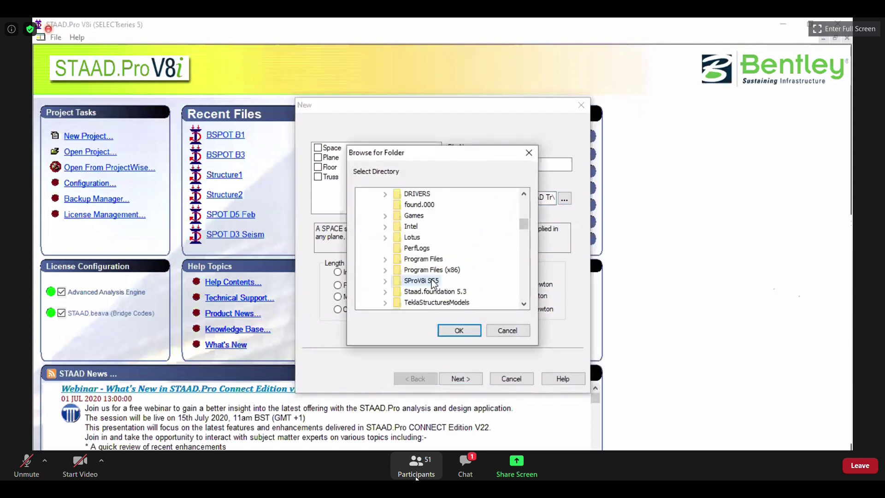
pyautogui.scroll(-1, 435, 258)
pyautogui.click(436, 258)
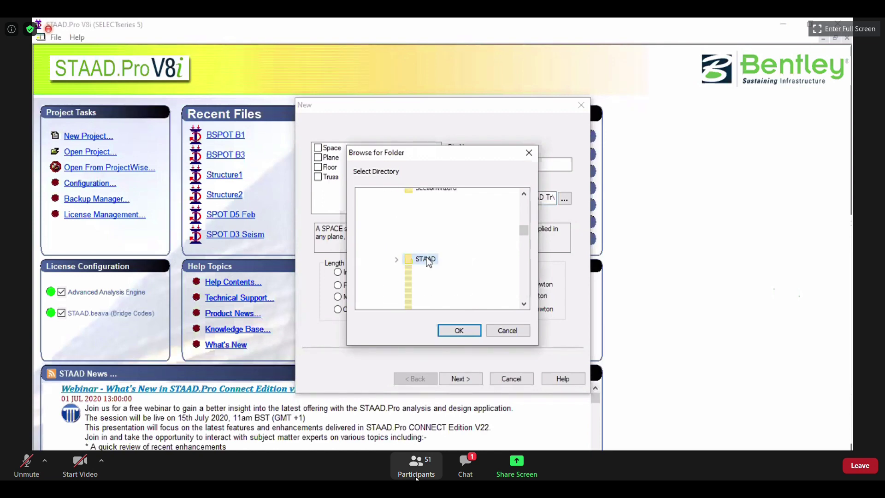
pyautogui.click(438, 270)
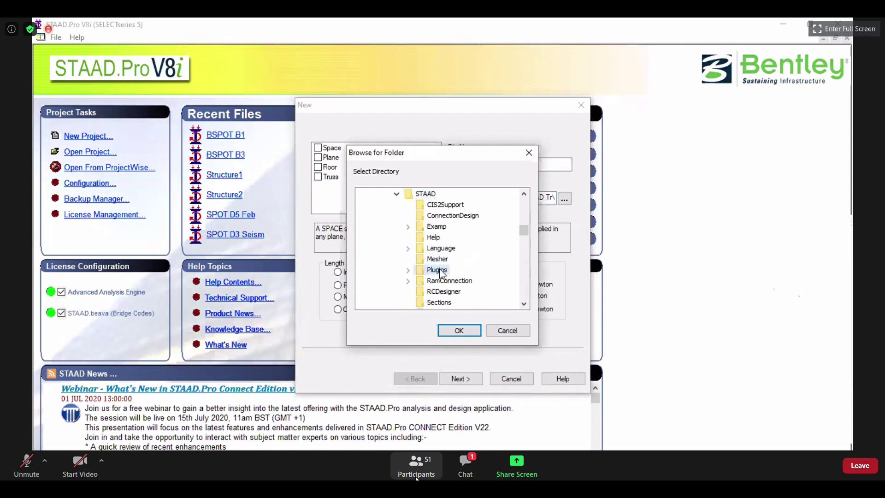
pyautogui.click(458, 330)
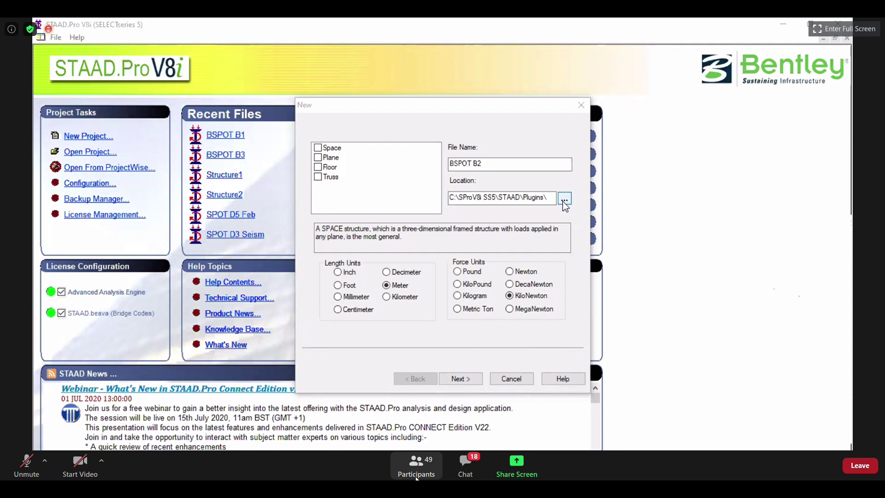
# Step: Change the project location to the 2006 folder at C:\SProV8i SS5\Tutorial\2006
pyautogui.click(473, 167)
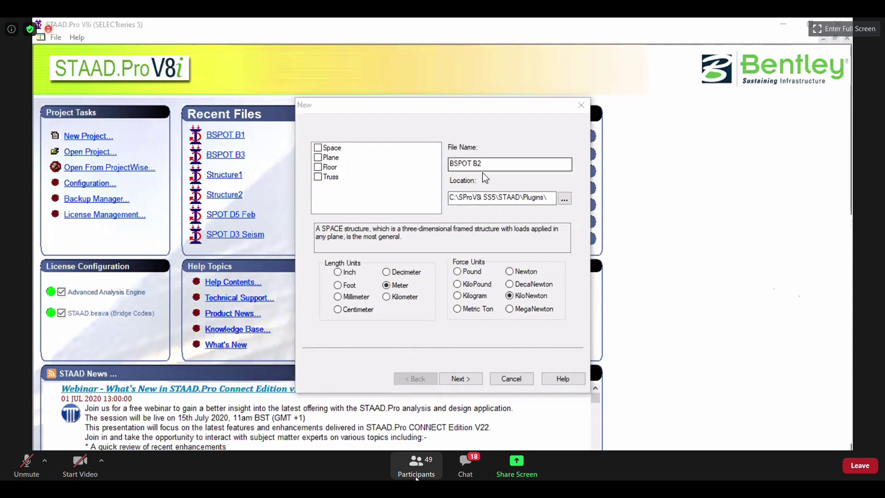
pyautogui.click(449, 198)
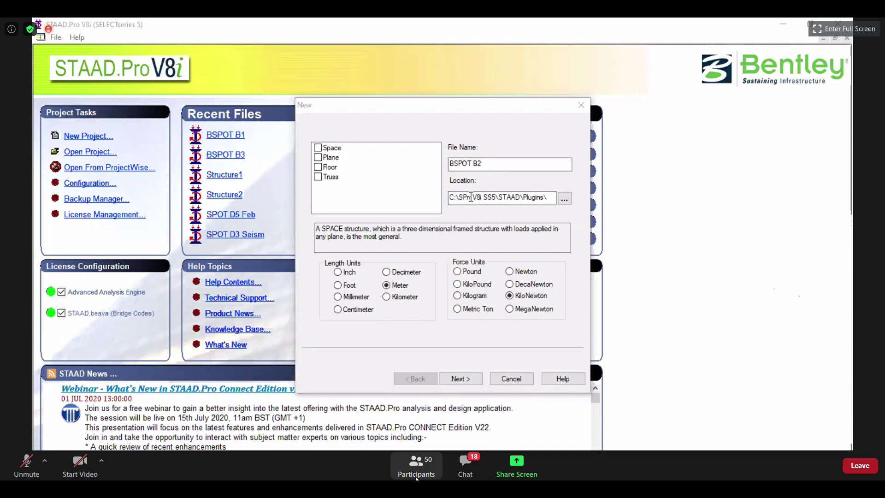
pyautogui.moveTo(451, 199)
pyautogui.mouseDown()
pyautogui.moveTo(549, 197)
pyautogui.moveTo(452, 198)
pyautogui.mouseUp()
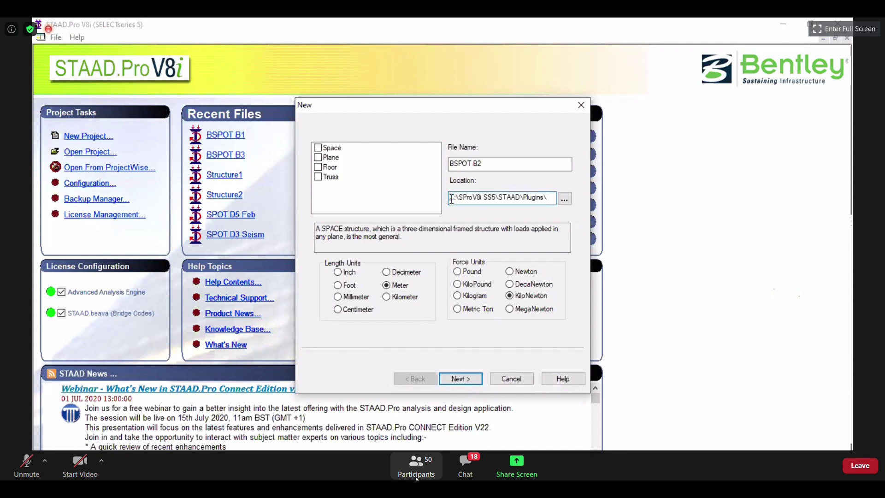
pyautogui.click(565, 199)
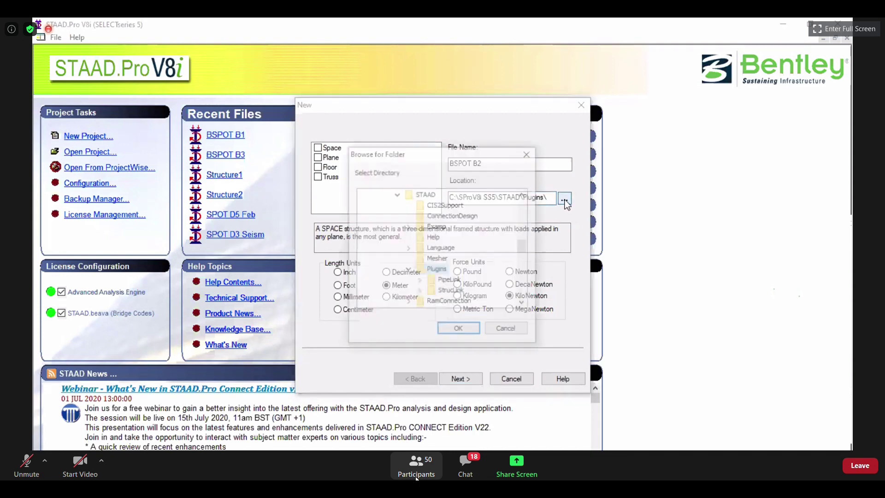
pyautogui.scroll(-5, 431, 260)
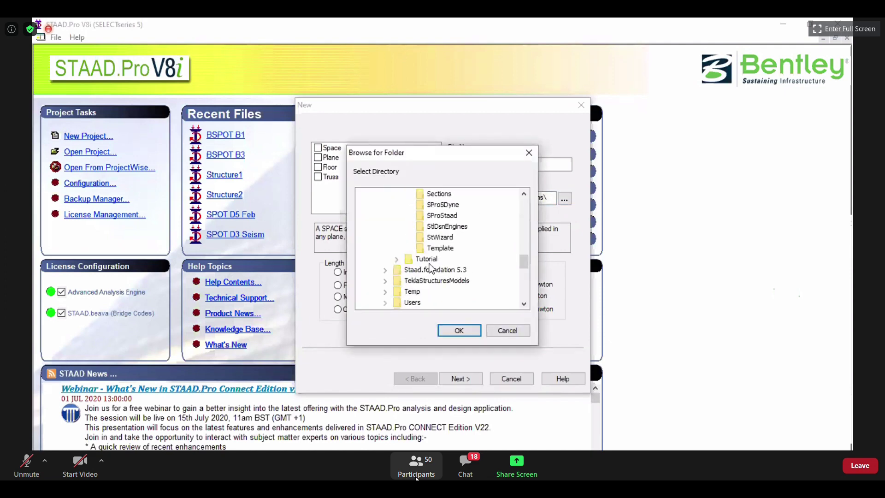
pyautogui.doubleClick(425, 260)
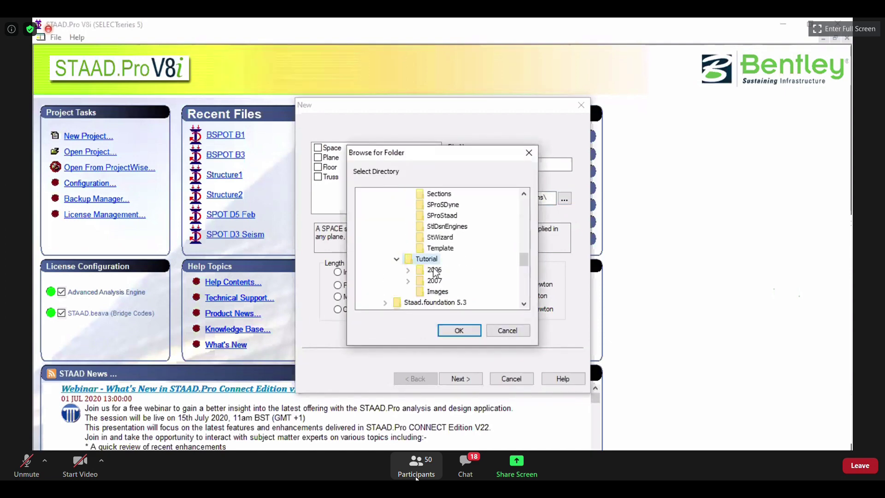
pyautogui.doubleClick(434, 271)
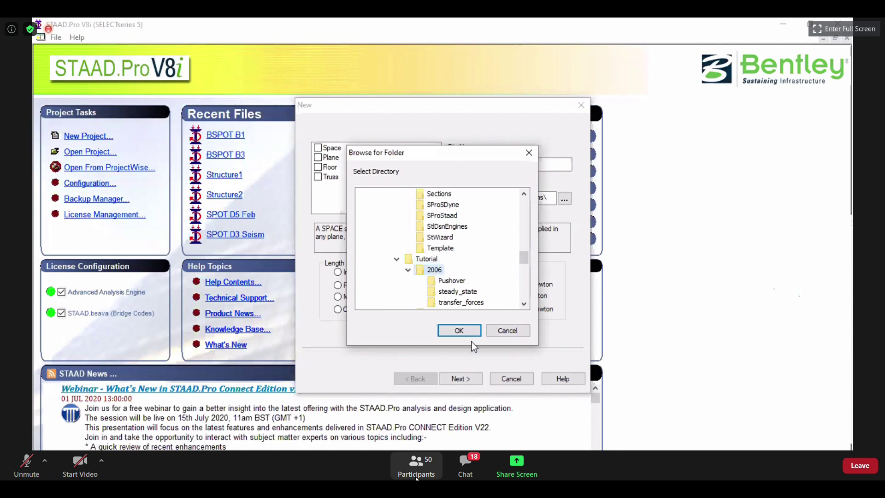
pyautogui.click(459, 331)
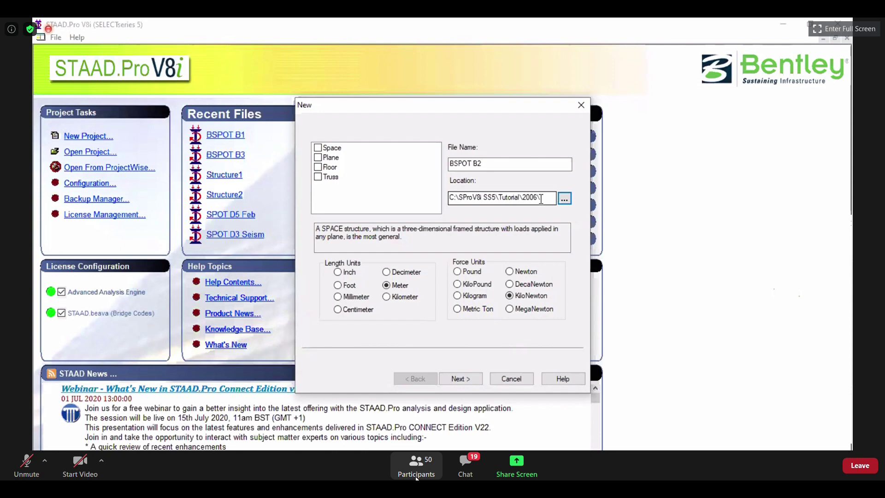
# Step: Set the project location back to the Plugins folder at C:\SProV8i SS5\STAAD\Plugins by browsing for the directory
pyautogui.click(564, 199)
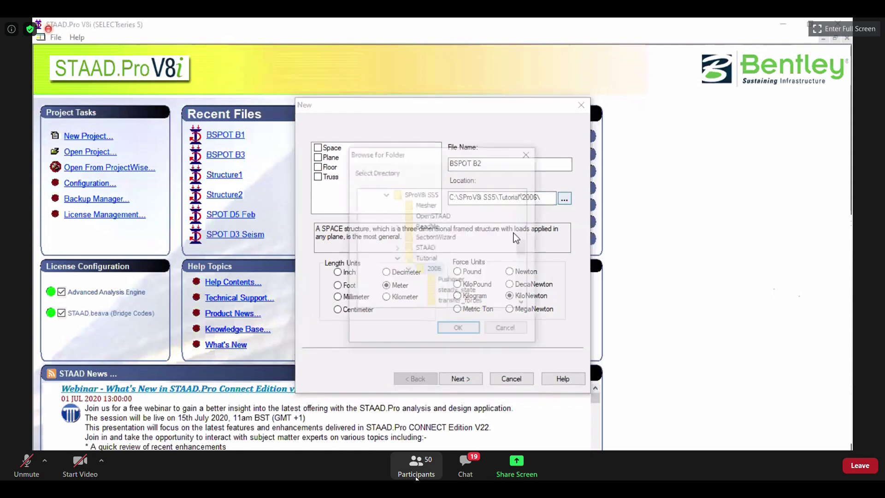
pyautogui.scroll(1, 463, 256)
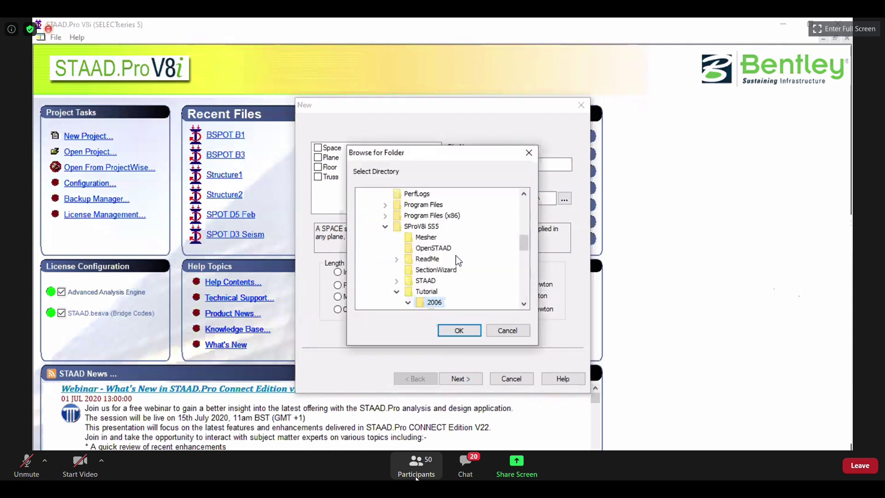
pyautogui.doubleClick(429, 280)
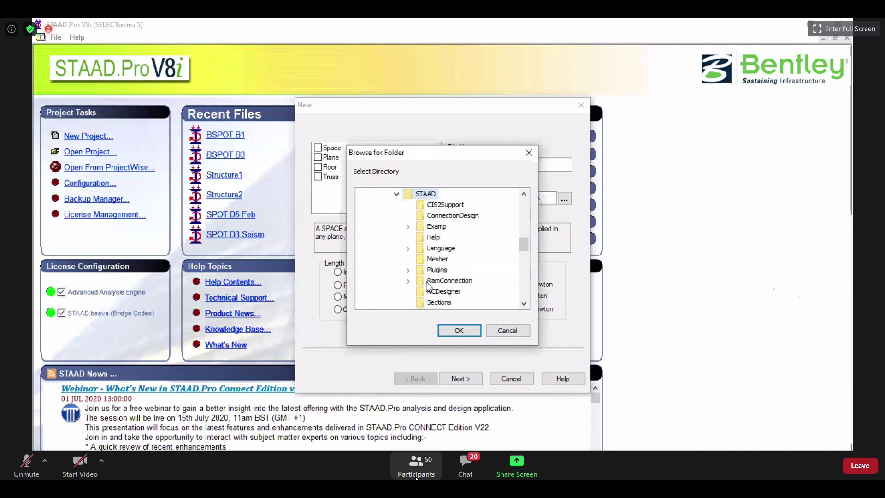
pyautogui.doubleClick(437, 270)
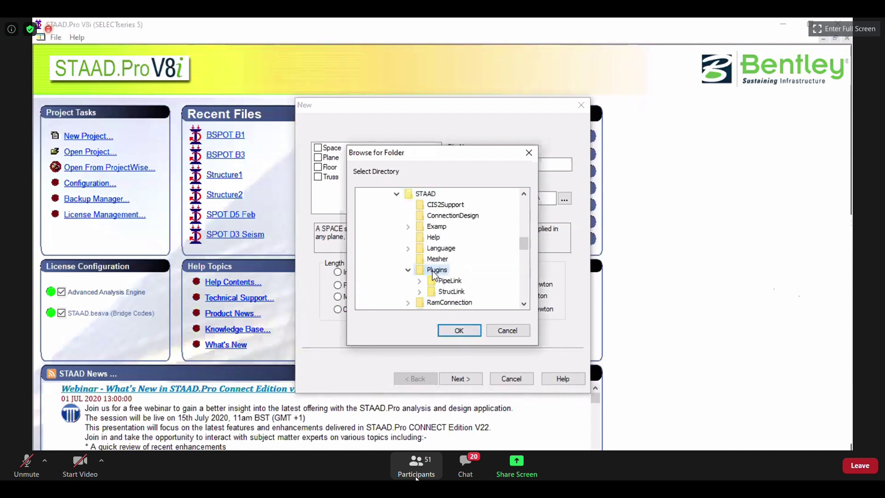
pyautogui.click(439, 281)
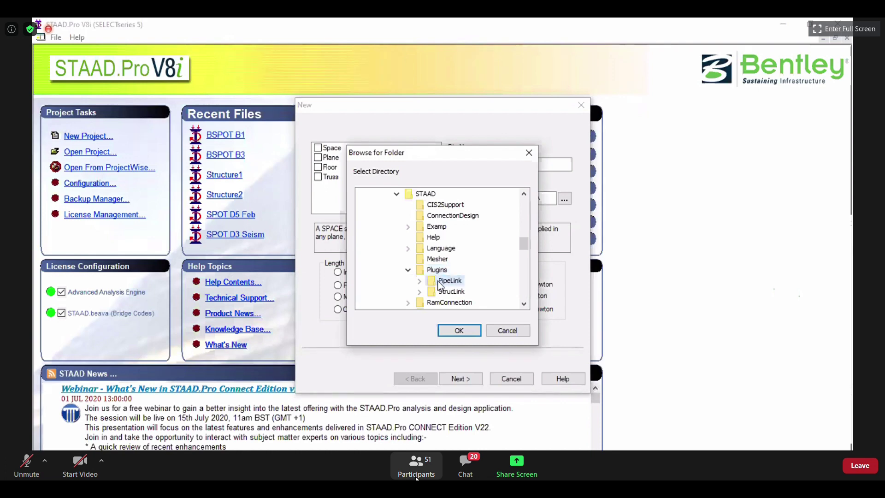
pyautogui.click(438, 272)
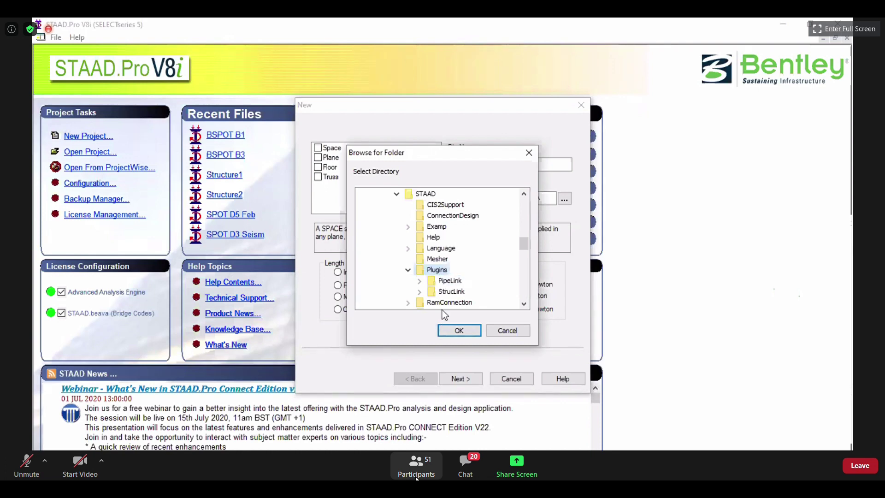
pyautogui.click(450, 331)
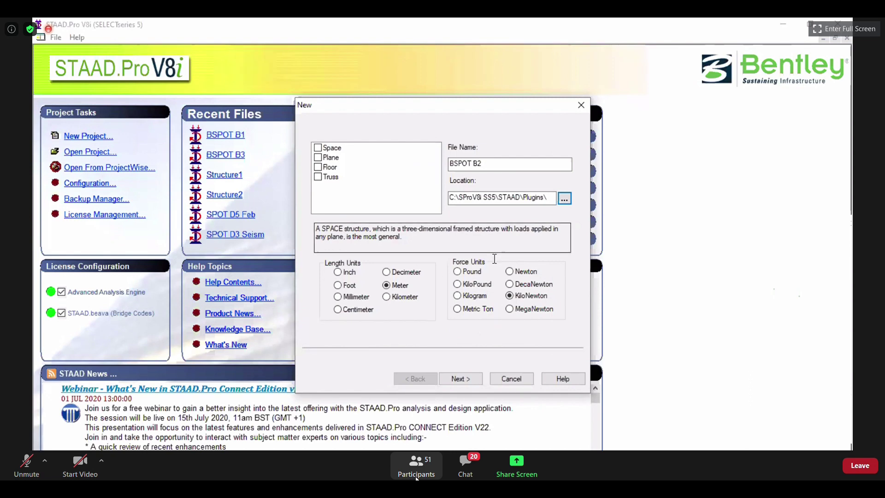
pyautogui.click(547, 198)
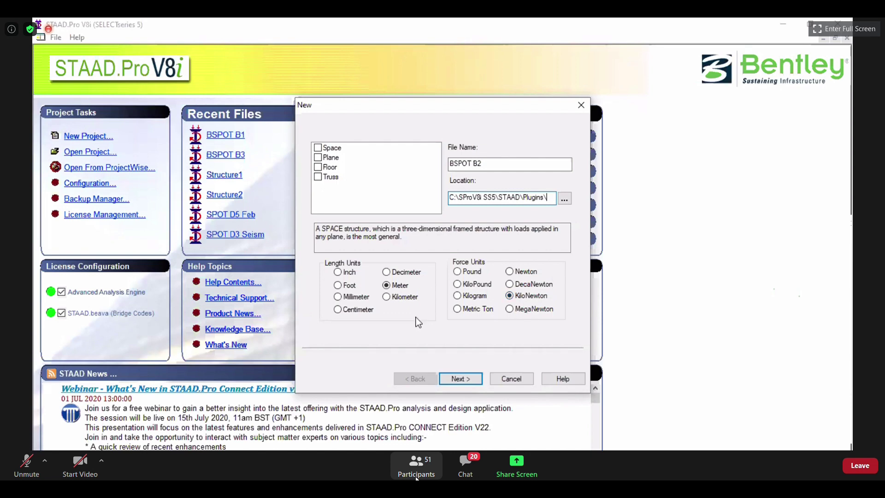
# Step: Try Foot as the length unit and Pound as the force unit, and return to Meter and KiloNewton
pyautogui.click(339, 285)
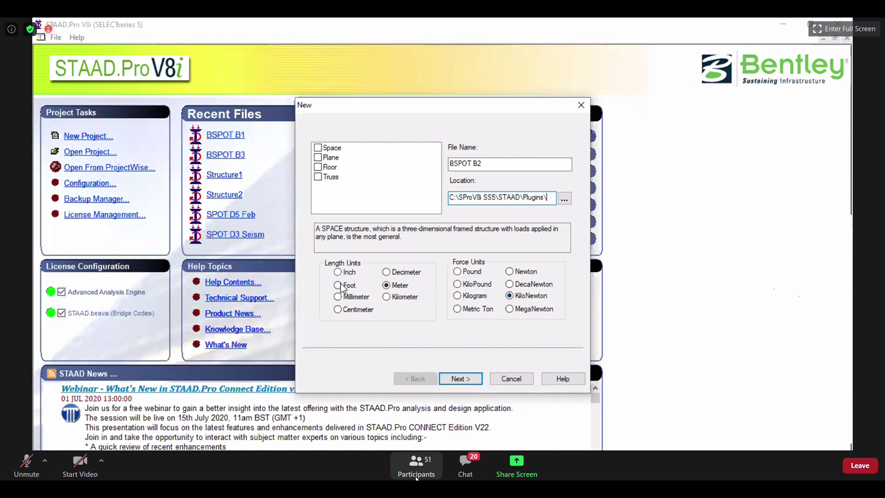
pyautogui.click(457, 272)
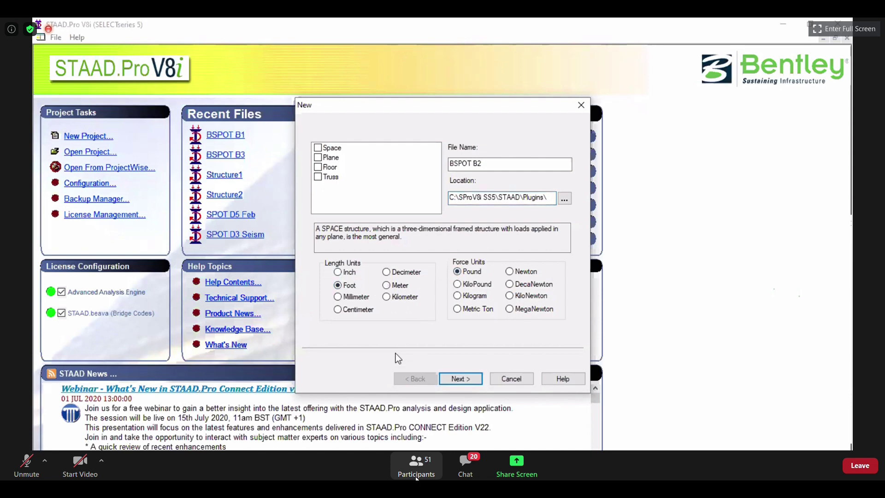
pyautogui.click(394, 288)
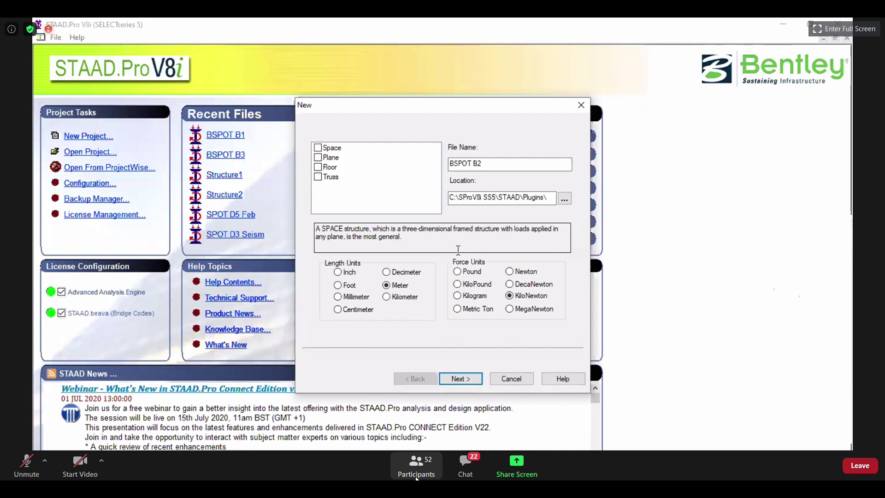
# Step: In Paint, draw external load arrows on the truss sketch and force direction arrows along its members
pyautogui.click(670, 215)
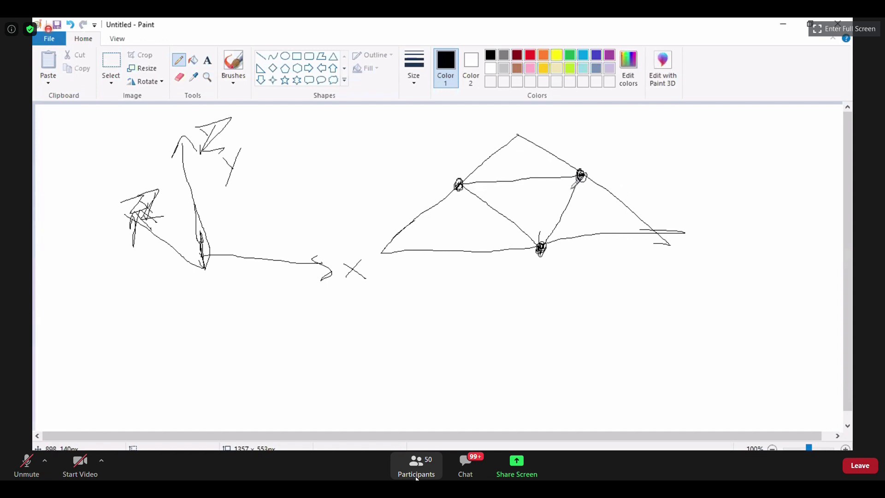
pyautogui.moveTo(515, 110); pyautogui.dragTo(517, 137)
pyautogui.moveTo(383, 182); pyautogui.dragTo(453, 188)
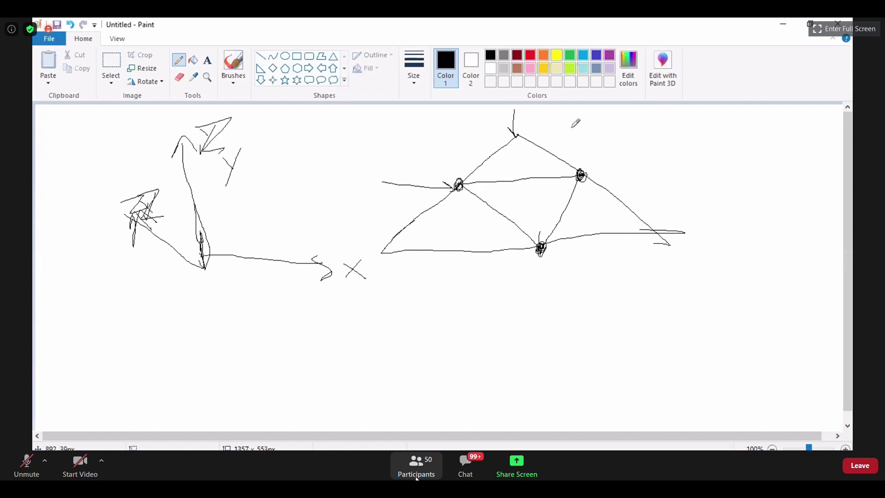
pyautogui.moveTo(572, 129); pyautogui.dragTo(556, 154)
pyautogui.moveTo(496, 206)
pyautogui.mouseDown()
pyautogui.moveTo(507, 216)
pyautogui.moveTo(499, 216)
pyautogui.mouseUp()
pyautogui.moveTo(500, 247); pyautogui.dragTo(521, 260)
pyautogui.moveTo(575, 236); pyautogui.dragTo(577, 239)
pyautogui.moveTo(601, 183); pyautogui.dragTo(610, 198)
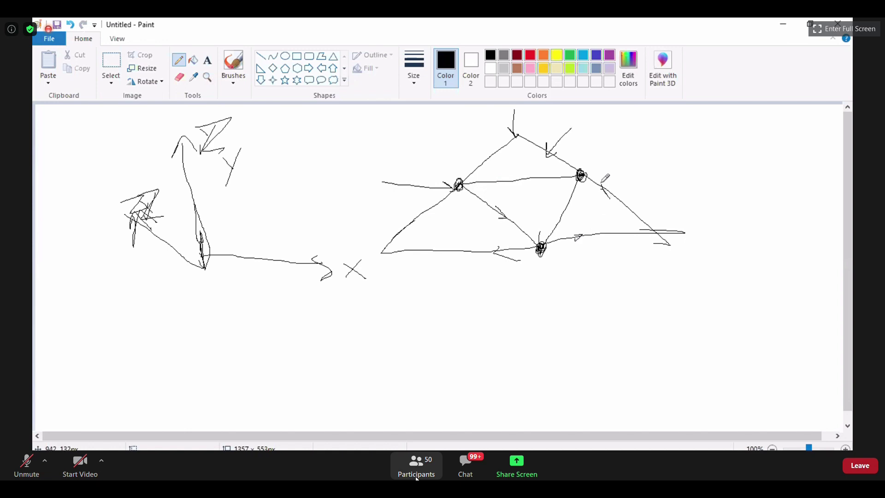
pyautogui.moveTo(528, 176)
pyautogui.mouseDown()
pyautogui.moveTo(554, 180)
pyautogui.moveTo(543, 187)
pyautogui.moveTo(574, 214)
pyautogui.moveTo(582, 202)
pyautogui.mouseUp()
# Step: Sketch a four-sided floor panel below the truss and draw axis lines from its near corner
pyautogui.moveTo(404, 365)
pyautogui.mouseDown()
pyautogui.moveTo(498, 286)
pyautogui.moveTo(541, 306)
pyautogui.moveTo(599, 317)
pyautogui.moveTo(511, 399)
pyautogui.moveTo(470, 393)
pyautogui.mouseUp()
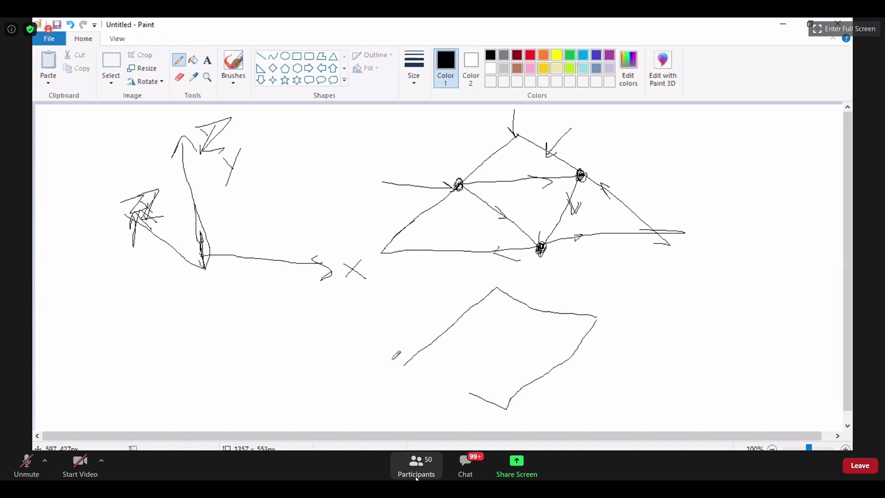
pyautogui.moveTo(400, 363); pyautogui.dragTo(475, 395)
pyautogui.moveTo(395, 262)
pyautogui.mouseDown()
pyautogui.moveTo(419, 369)
pyautogui.moveTo(405, 319)
pyautogui.moveTo(414, 364)
pyautogui.moveTo(496, 301)
pyautogui.mouseUp()
pyautogui.moveTo(351, 327); pyautogui.dragTo(410, 368)
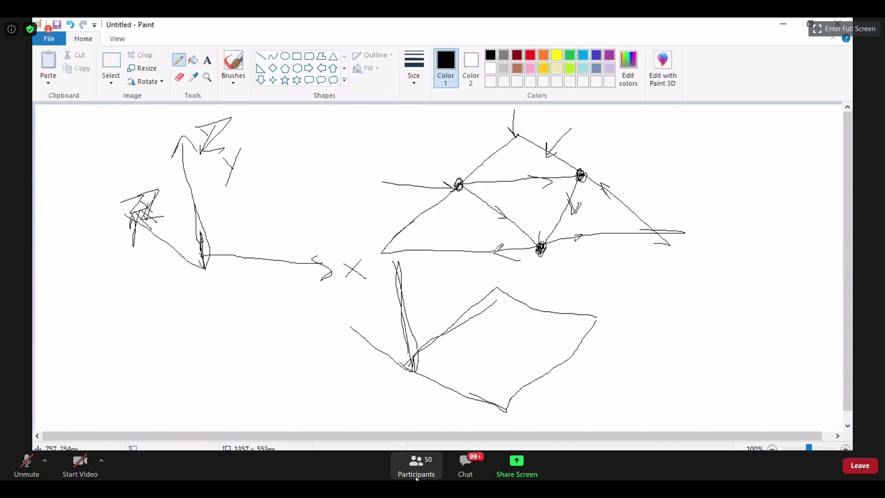
# Step: Draw a downward load arrow on the floor panel, add curved deflection lines, and label it 2D
pyautogui.moveTo(489, 241)
pyautogui.mouseDown()
pyautogui.moveTo(505, 340)
pyautogui.moveTo(509, 324)
pyautogui.mouseUp()
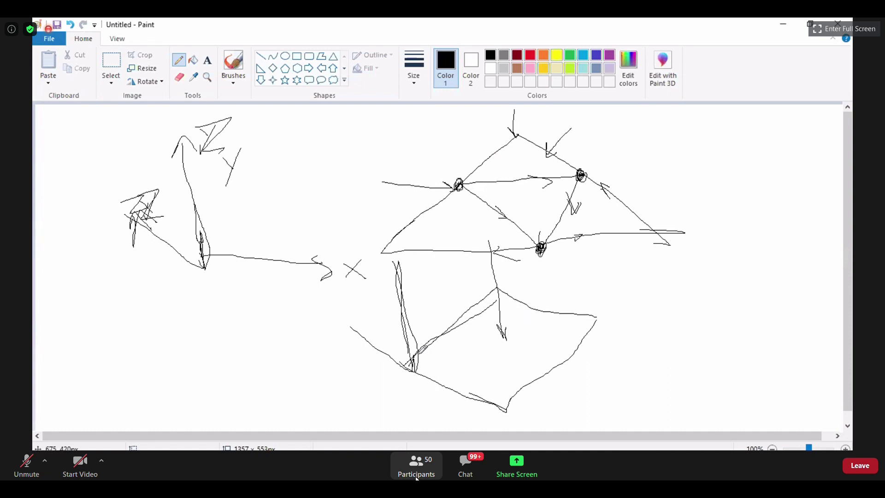
pyautogui.moveTo(414, 362)
pyautogui.mouseDown()
pyautogui.moveTo(471, 394)
pyautogui.moveTo(579, 364)
pyautogui.moveTo(603, 312)
pyautogui.moveTo(553, 369)
pyautogui.moveTo(479, 369)
pyautogui.moveTo(421, 347)
pyautogui.moveTo(461, 377)
pyautogui.moveTo(527, 384)
pyautogui.moveTo(590, 337)
pyautogui.mouseUp()
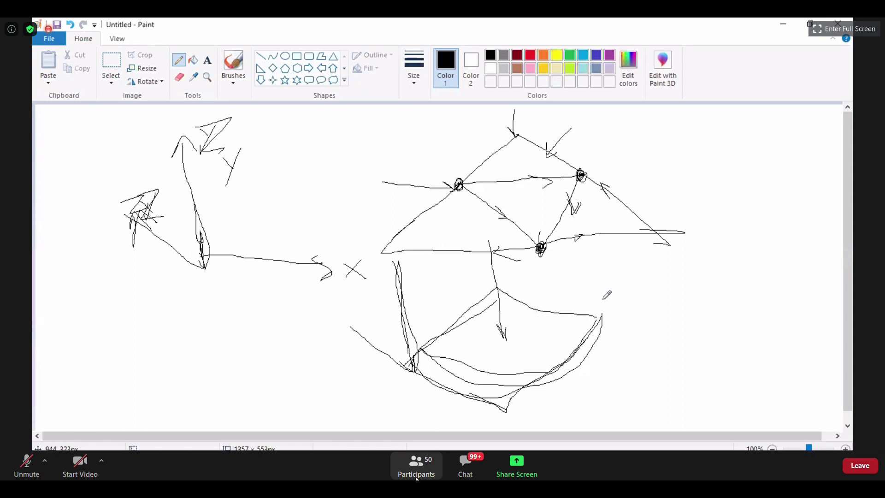
pyautogui.moveTo(577, 299)
pyautogui.mouseDown()
pyautogui.moveTo(588, 297)
pyautogui.moveTo(585, 314)
pyautogui.moveTo(598, 312)
pyautogui.moveTo(607, 290)
pyautogui.moveTo(622, 302)
pyautogui.moveTo(609, 319)
pyautogui.mouseUp()
# Step: Sketch a rectangular plane frame below the coordinate axes and add its labelled Y and X axes
pyautogui.moveTo(181, 303)
pyautogui.mouseDown()
pyautogui.moveTo(190, 375)
pyautogui.moveTo(193, 363)
pyautogui.mouseUp()
pyautogui.moveTo(181, 299)
pyautogui.mouseDown()
pyautogui.moveTo(277, 300)
pyautogui.moveTo(295, 369)
pyautogui.mouseUp()
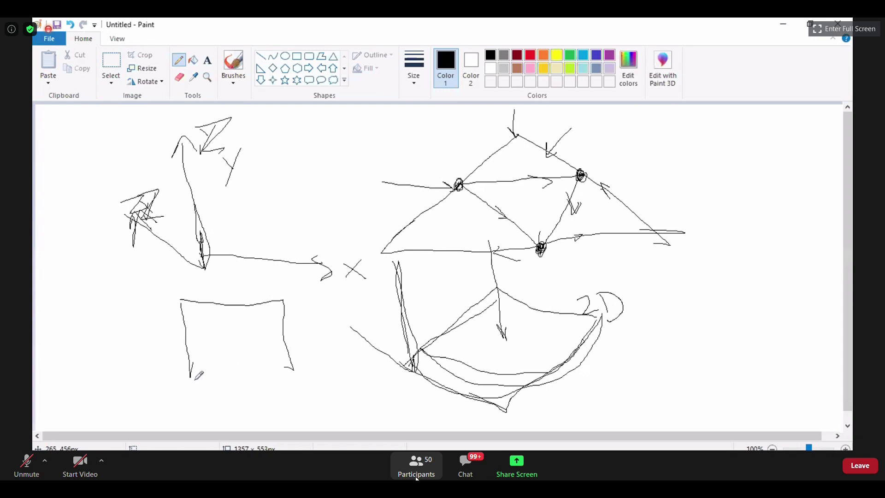
pyautogui.moveTo(195, 381); pyautogui.dragTo(296, 383)
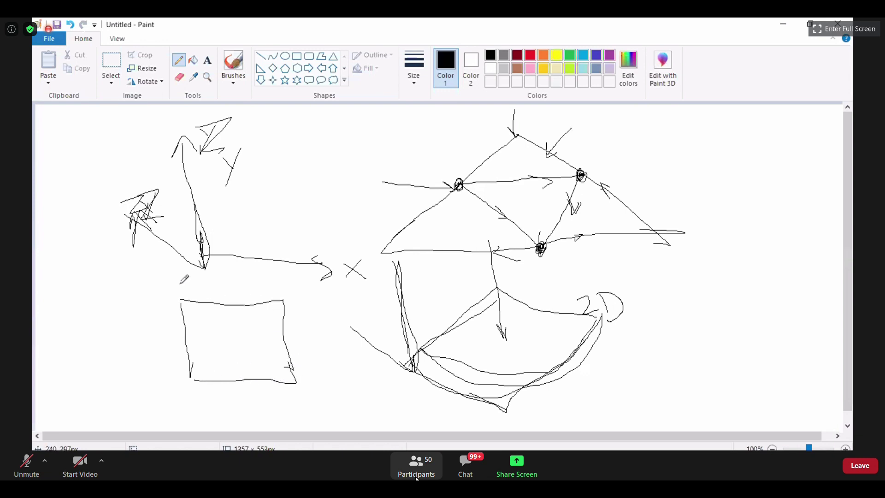
pyautogui.moveTo(175, 264)
pyautogui.mouseDown()
pyautogui.moveTo(198, 384)
pyautogui.moveTo(366, 387)
pyautogui.moveTo(185, 277)
pyautogui.moveTo(183, 259)
pyautogui.moveTo(170, 288)
pyautogui.moveTo(183, 257)
pyautogui.moveTo(190, 272)
pyautogui.moveTo(203, 247)
pyautogui.moveTo(197, 295)
pyautogui.moveTo(204, 266)
pyautogui.mouseUp()
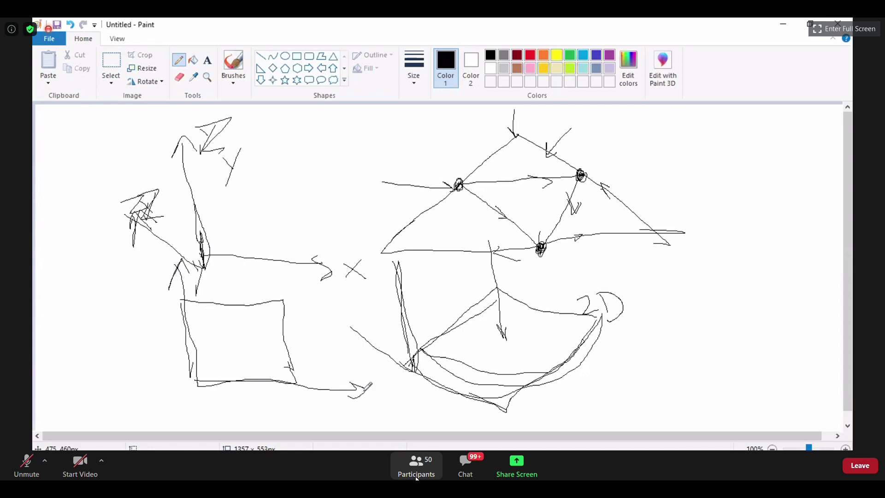
pyautogui.moveTo(382, 390); pyautogui.dragTo(394, 409)
# Step: Draw a vertical and a horizontal load arrow on the plane frame, and curve its beam and column to show bending
pyautogui.moveTo(273, 241); pyautogui.dragTo(289, 300)
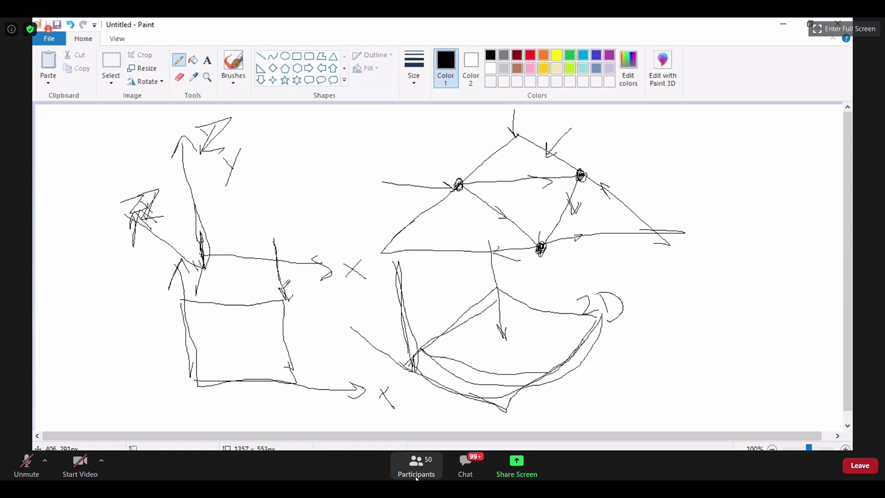
pyautogui.moveTo(282, 286)
pyautogui.mouseDown()
pyautogui.moveTo(290, 303)
pyautogui.moveTo(298, 288)
pyautogui.mouseUp()
pyautogui.moveTo(123, 299)
pyautogui.mouseDown()
pyautogui.moveTo(179, 295)
pyautogui.moveTo(171, 288)
pyautogui.moveTo(180, 307)
pyautogui.mouseUp()
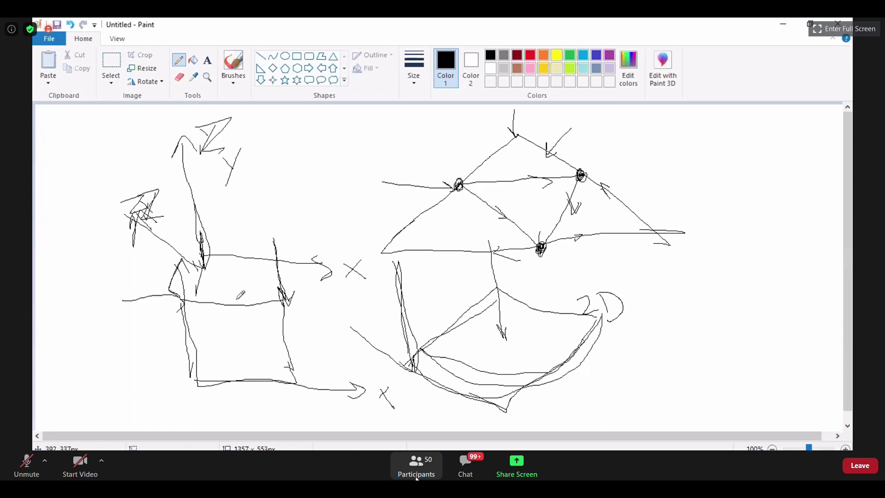
pyautogui.moveTo(190, 300)
pyautogui.mouseDown()
pyautogui.moveTo(220, 325)
pyautogui.moveTo(267, 326)
pyautogui.moveTo(285, 305)
pyautogui.mouseUp()
pyautogui.moveTo(208, 302)
pyautogui.mouseDown()
pyautogui.moveTo(231, 323)
pyautogui.moveTo(230, 375)
pyautogui.moveTo(200, 392)
pyautogui.mouseUp()
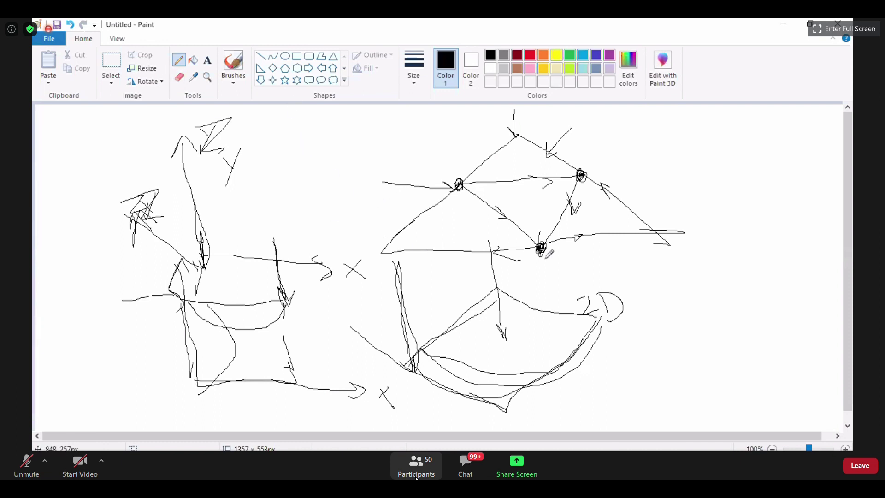
# Step: Sketch a three-dimensional space frame beside the floor panel, with four columns connected by beams along their tops
pyautogui.scroll(-1, 654, 283)
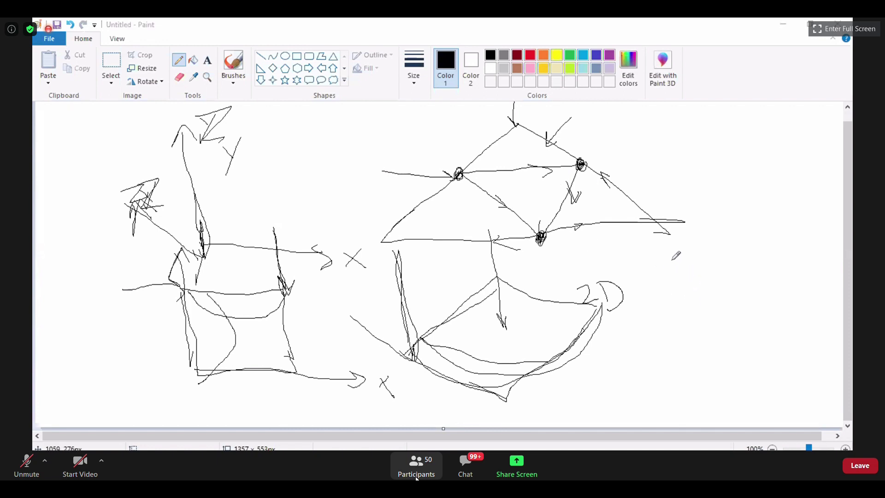
pyautogui.moveTo(672, 260); pyautogui.dragTo(678, 355)
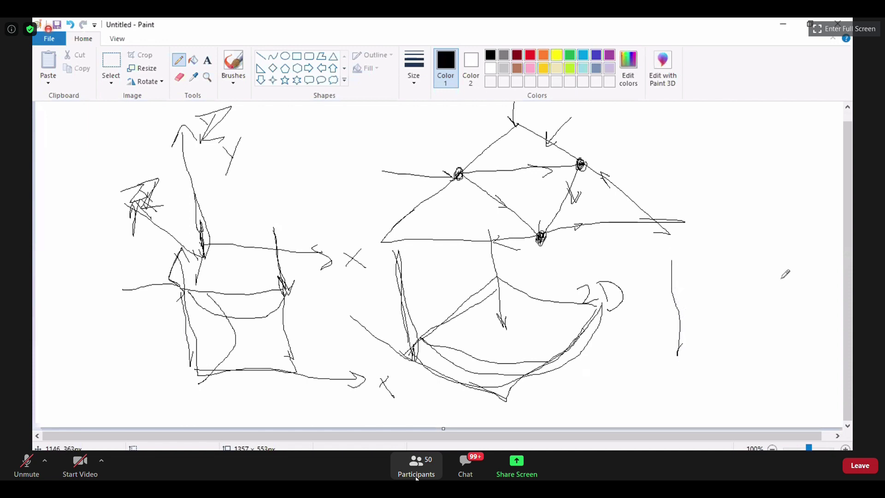
pyautogui.moveTo(796, 253); pyautogui.dragTo(804, 353)
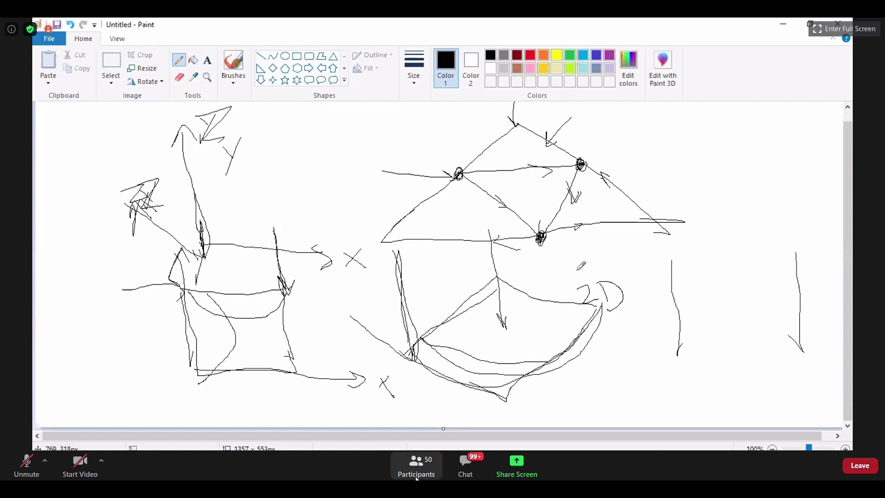
pyautogui.moveTo(752, 289); pyautogui.dragTo(763, 380)
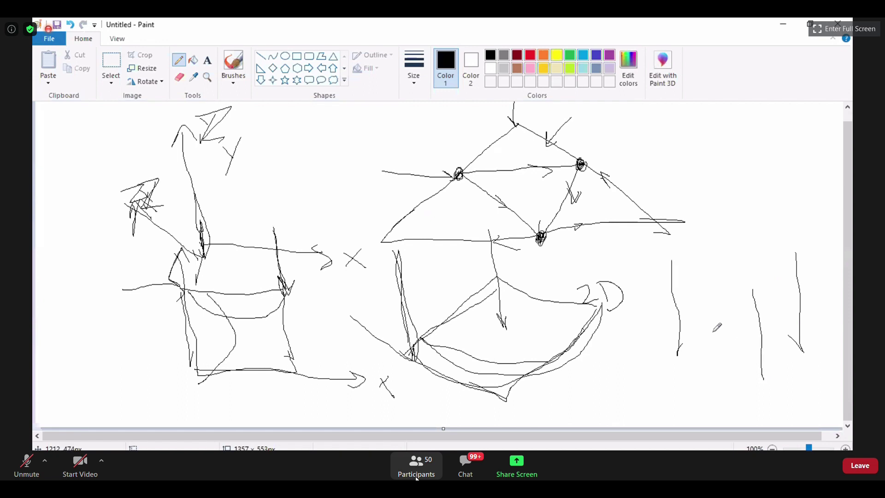
pyautogui.moveTo(637, 296); pyautogui.dragTo(644, 390)
pyautogui.moveTo(664, 266); pyautogui.dragTo(673, 258)
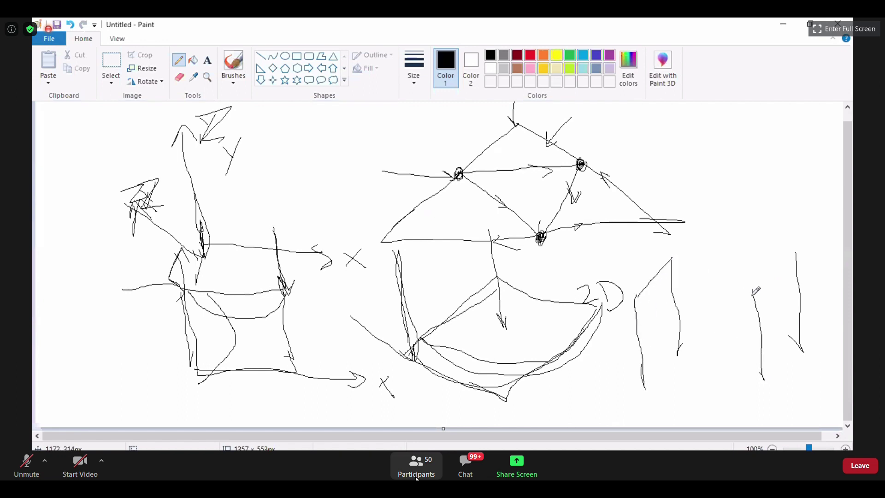
pyautogui.moveTo(753, 295); pyautogui.dragTo(791, 252)
pyautogui.moveTo(673, 259); pyautogui.dragTo(807, 254)
pyautogui.moveTo(638, 297); pyautogui.dragTo(751, 289)
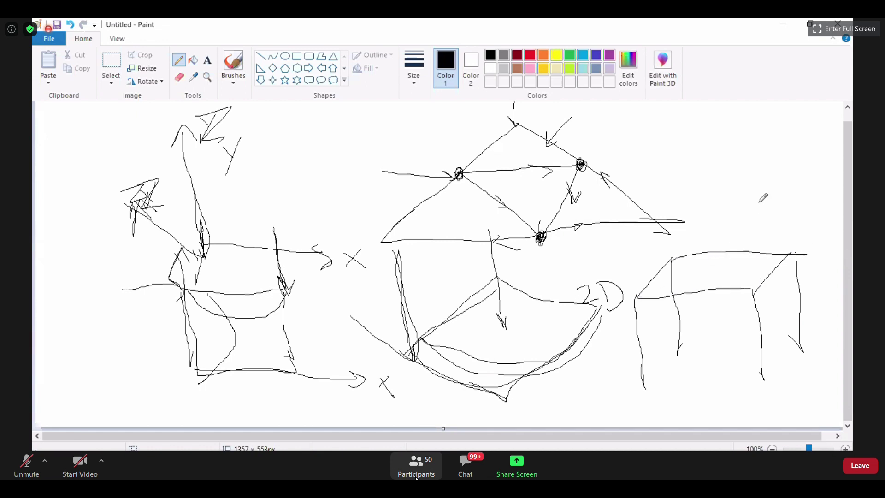
# Step: Draw load arrows in three directions on the space frame and add curved lines showing its beams bending
pyautogui.moveTo(743, 252)
pyautogui.mouseDown()
pyautogui.moveTo(753, 291)
pyautogui.moveTo(747, 279)
pyautogui.moveTo(753, 289)
pyautogui.moveTo(766, 267)
pyautogui.mouseUp()
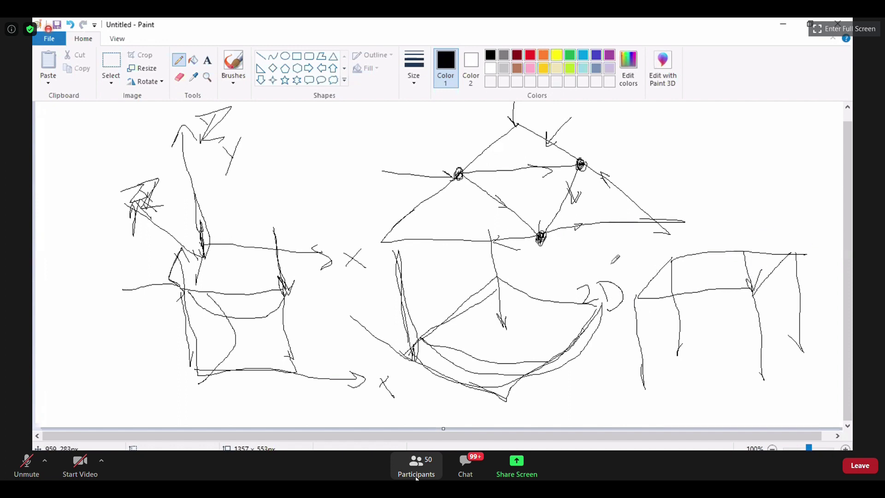
pyautogui.moveTo(612, 262)
pyautogui.mouseDown()
pyautogui.moveTo(671, 254)
pyautogui.moveTo(658, 248)
pyautogui.moveTo(671, 256)
pyautogui.mouseUp()
pyautogui.moveTo(744, 200)
pyautogui.mouseDown()
pyautogui.moveTo(715, 254)
pyautogui.moveTo(711, 246)
pyautogui.moveTo(736, 246)
pyautogui.mouseUp()
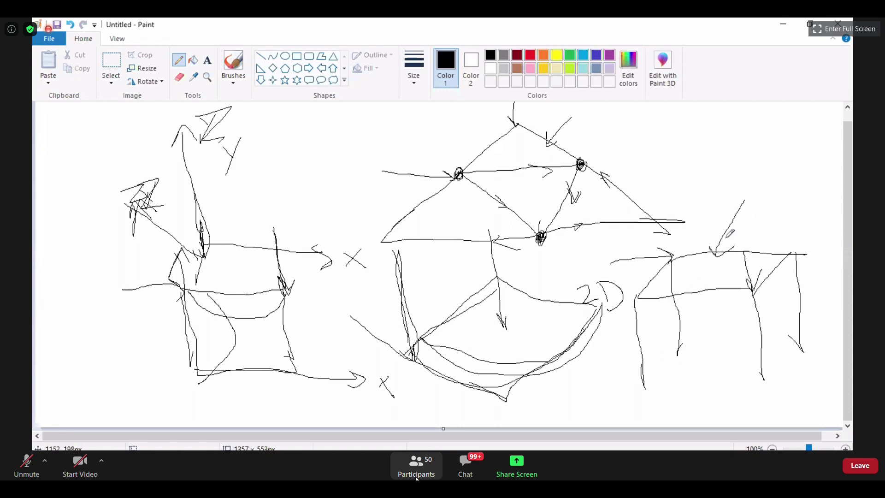
pyautogui.moveTo(676, 260)
pyautogui.mouseDown()
pyautogui.moveTo(746, 269)
pyautogui.moveTo(790, 254)
pyautogui.mouseUp()
pyautogui.moveTo(690, 254)
pyautogui.mouseDown()
pyautogui.moveTo(666, 288)
pyautogui.moveTo(638, 296)
pyautogui.moveTo(665, 284)
pyautogui.moveTo(687, 257)
pyautogui.mouseUp()
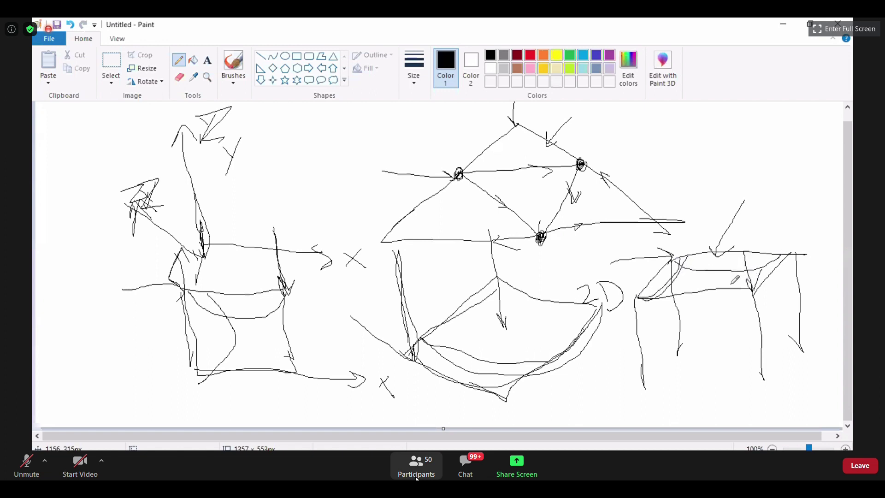
pyautogui.moveTo(647, 296)
pyautogui.mouseDown()
pyautogui.moveTo(674, 318)
pyautogui.moveTo(736, 298)
pyautogui.moveTo(745, 267)
pyautogui.mouseUp()
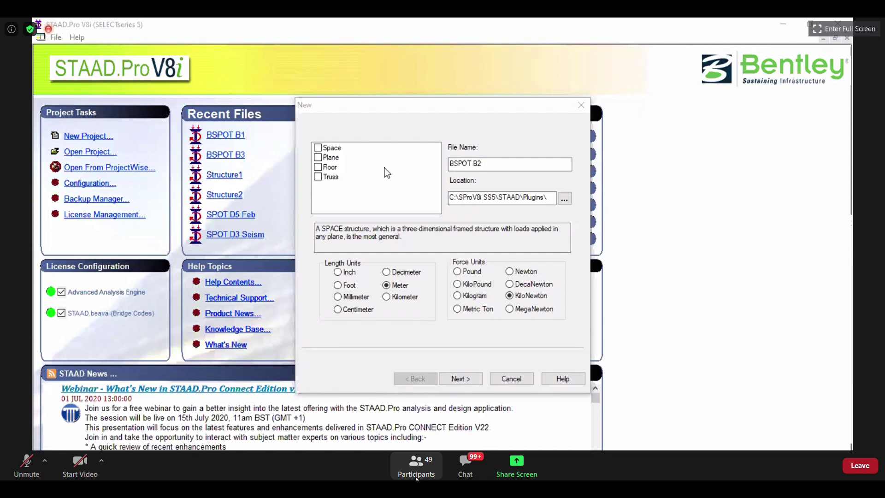
# Step: Choose Space as the structure type for BSPOT B2 and continue to the starting options
pyautogui.click(325, 150)
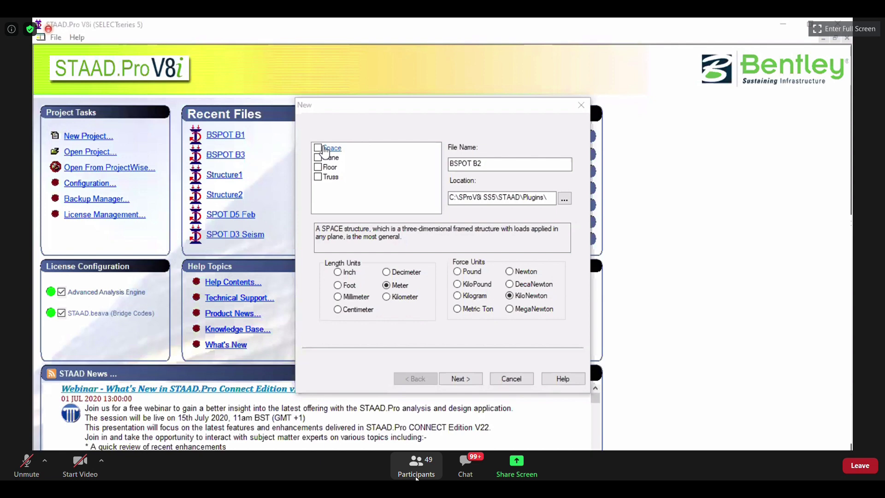
pyautogui.click(326, 150)
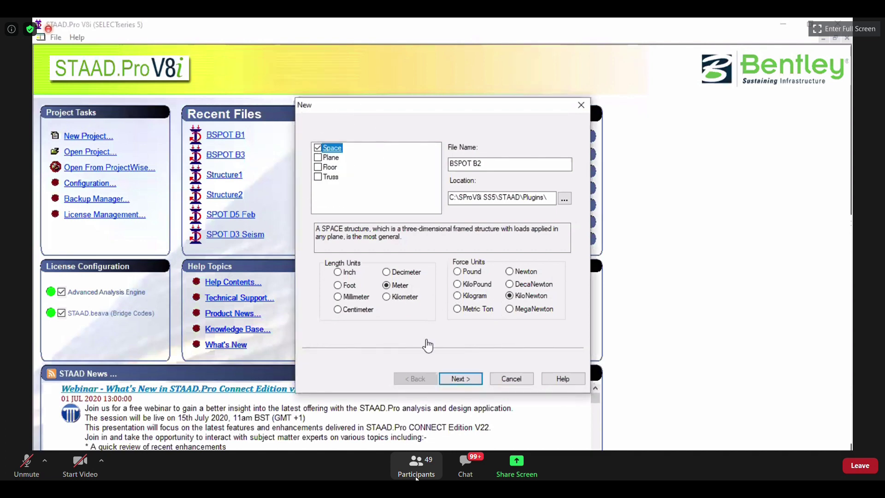
pyautogui.press('Tab')
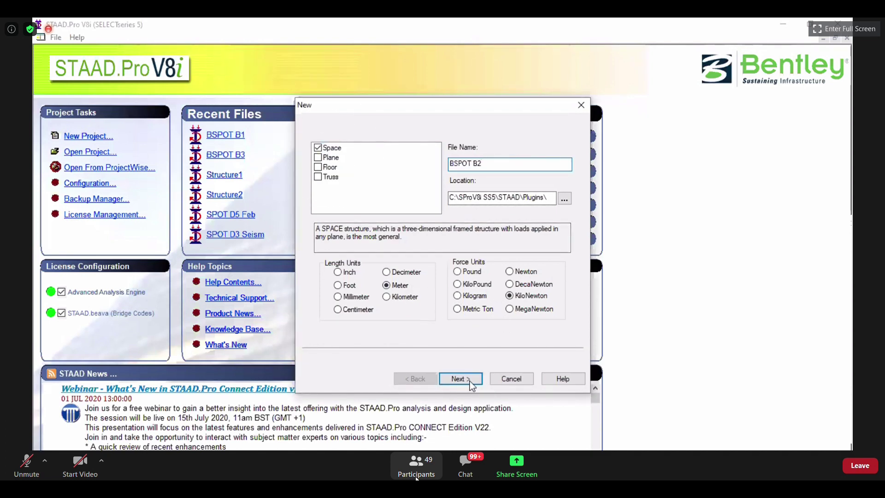
pyautogui.click(471, 384)
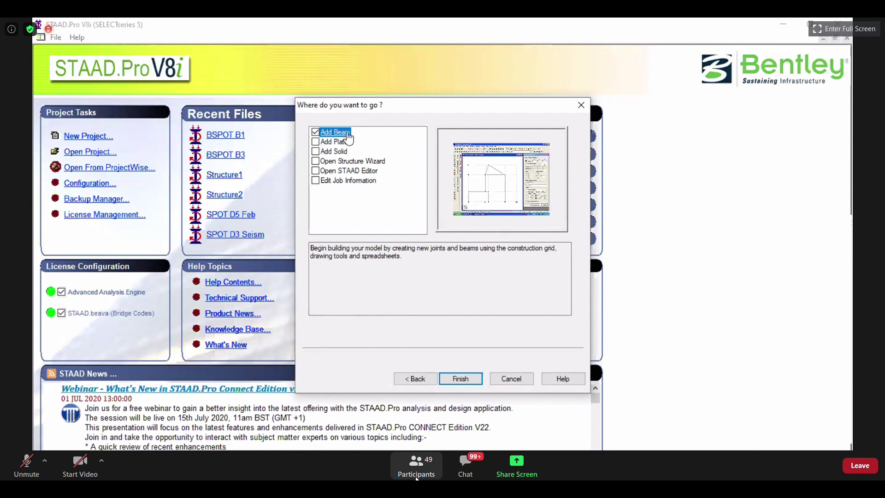
# Step: Review the Add Plate, Add Solid and Open Structure Wizard starting options and their descriptions
pyautogui.click(298, 110)
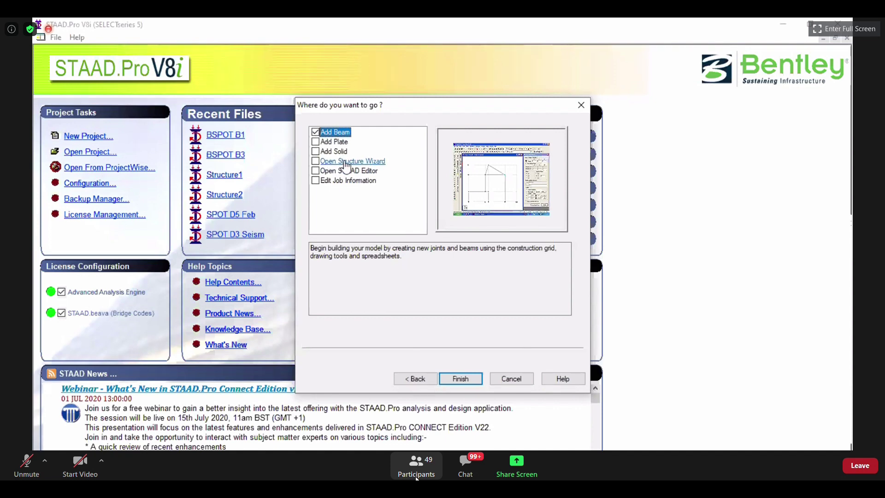
pyautogui.click(321, 143)
pyautogui.moveTo(314, 256); pyautogui.dragTo(481, 263)
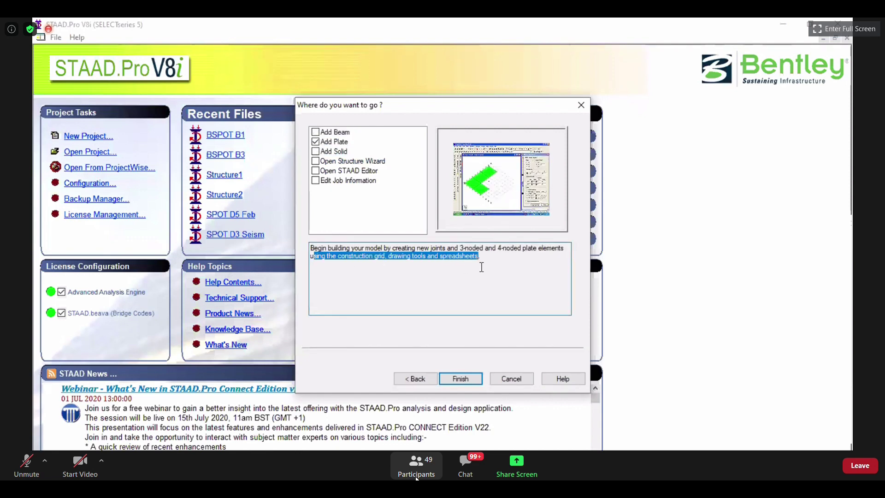
pyautogui.click(336, 254)
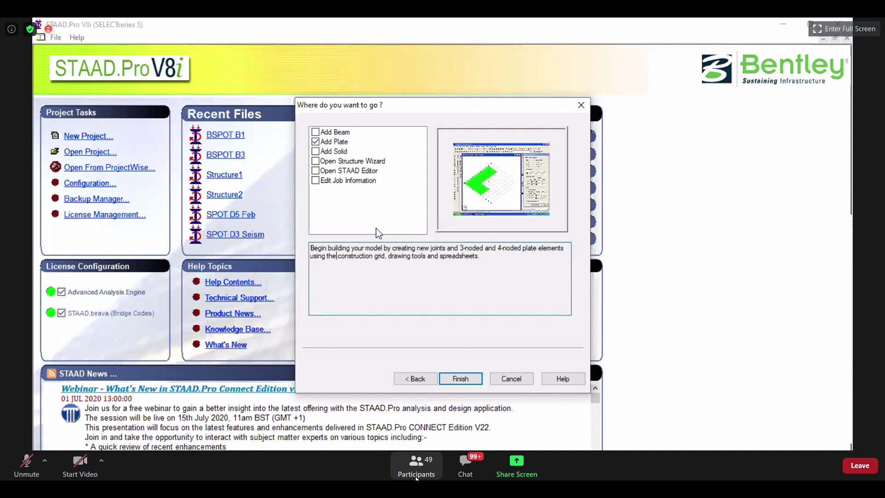
pyautogui.click(332, 151)
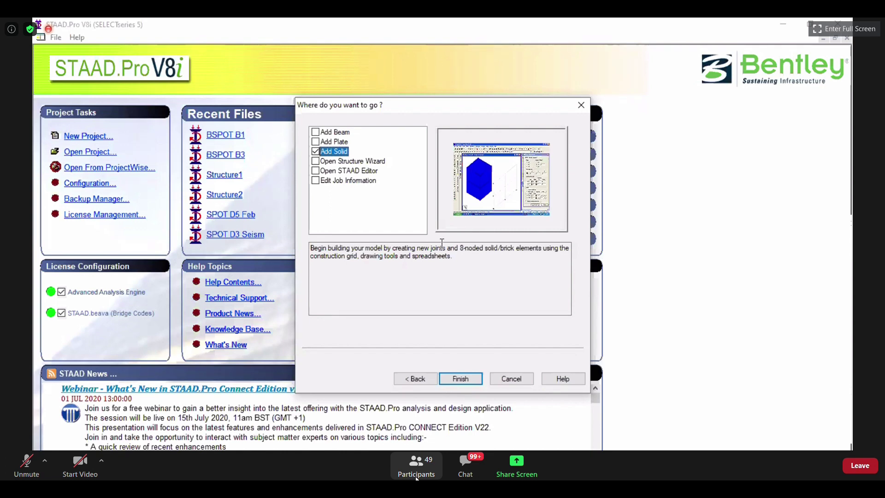
pyautogui.click(337, 163)
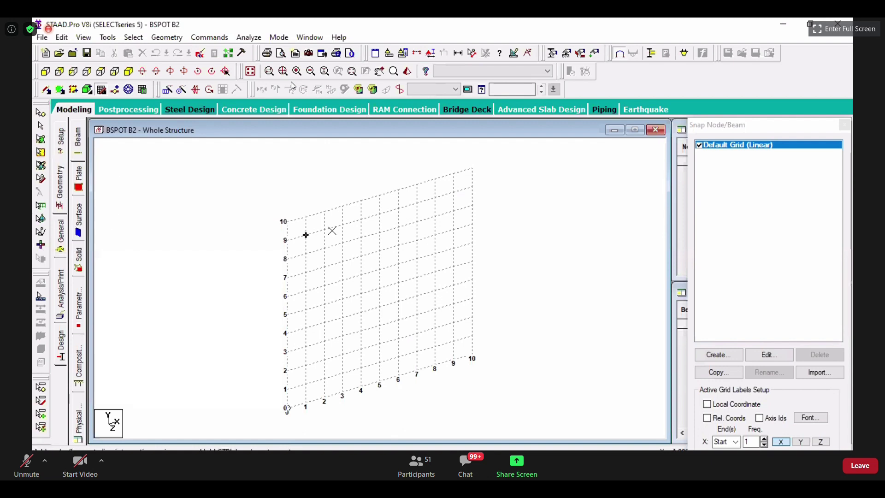
# Step: Turn the default linear grid off and on again, and close and reopen the Snap Node/Beam tool
pyautogui.click(699, 146)
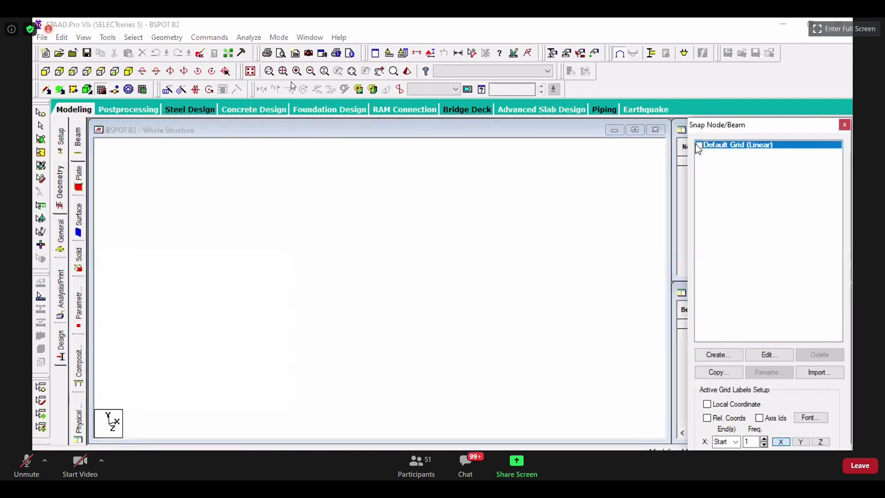
pyautogui.click(699, 145)
pyautogui.click(472, 187)
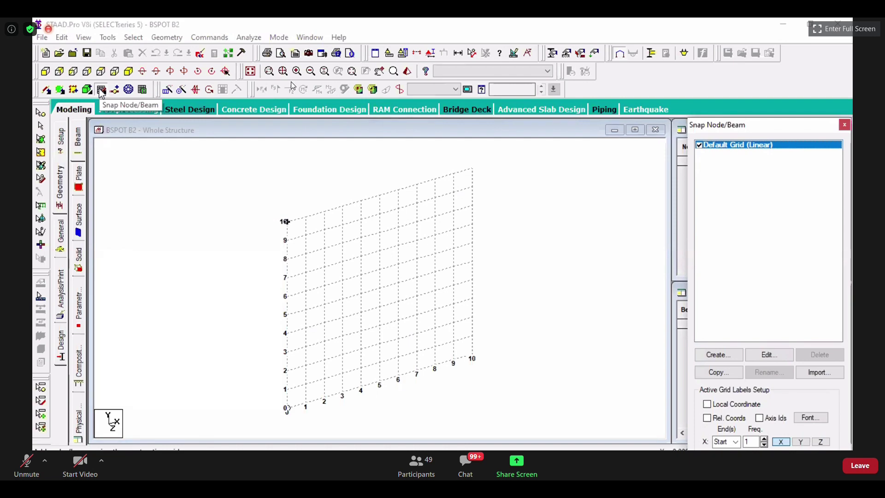
pyautogui.click(102, 91)
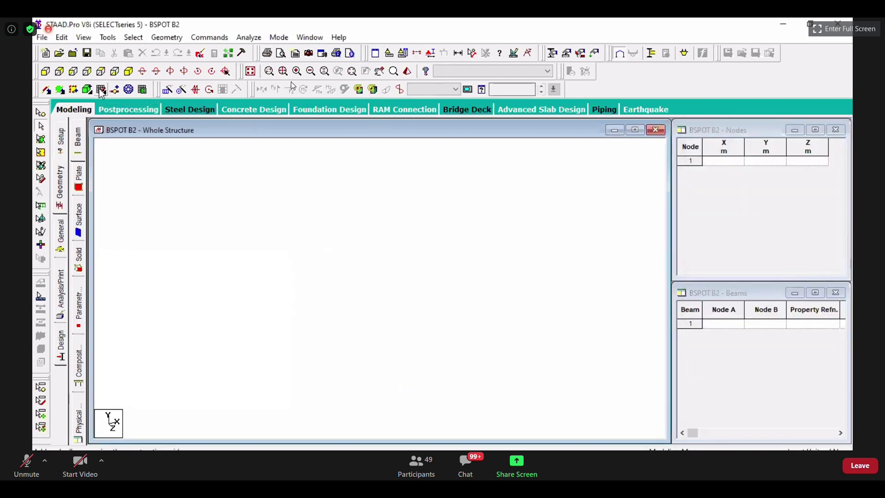
pyautogui.click(102, 91)
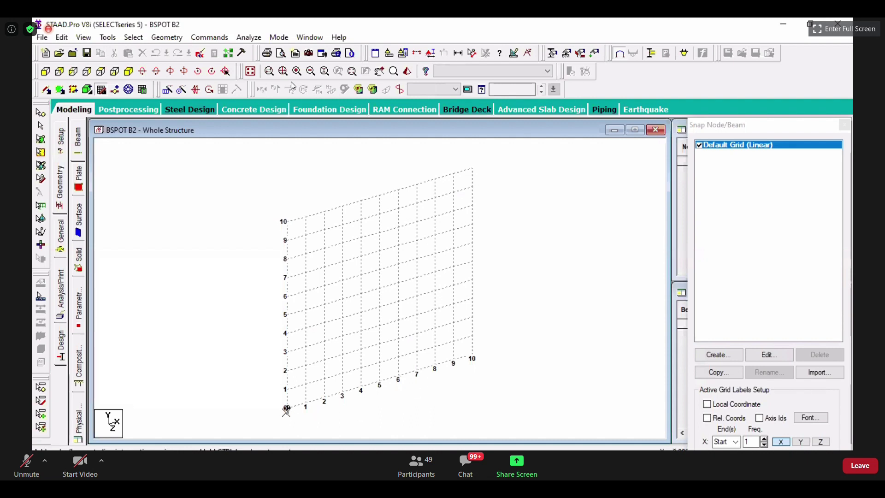
# Step: Open the default linear grid's settings for editing, keeping the whole grid in view beside them
pyautogui.moveTo(286, 409); pyautogui.dragTo(305, 362, button='middle')
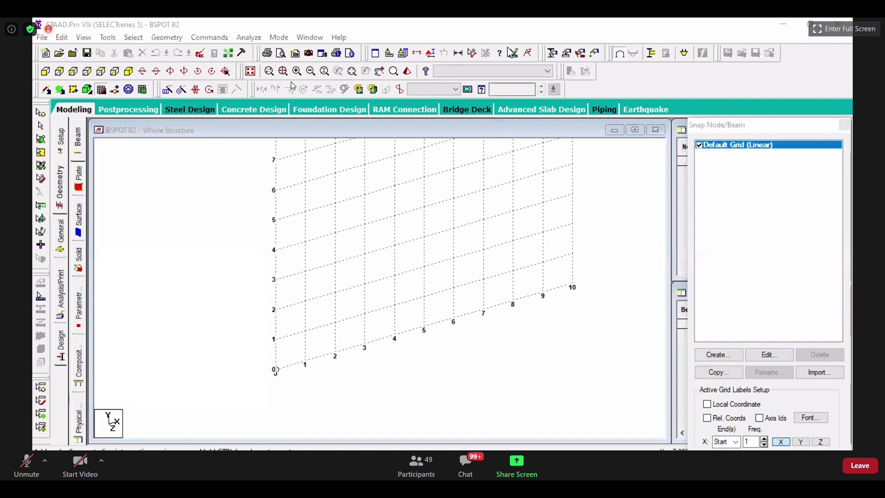
pyautogui.click(276, 370)
pyautogui.click(755, 359)
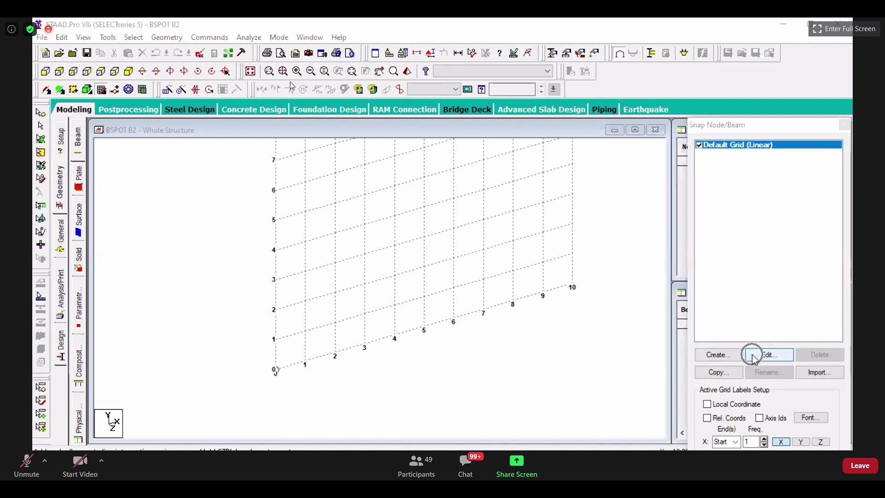
pyautogui.click(755, 359)
pyautogui.click(755, 359)
pyautogui.click(754, 359)
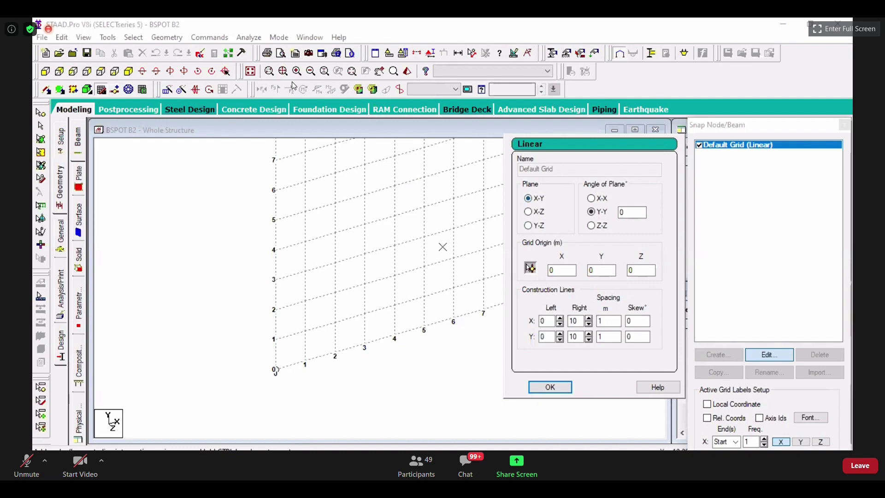
pyautogui.moveTo(362, 249); pyautogui.dragTo(339, 343, button='middle')
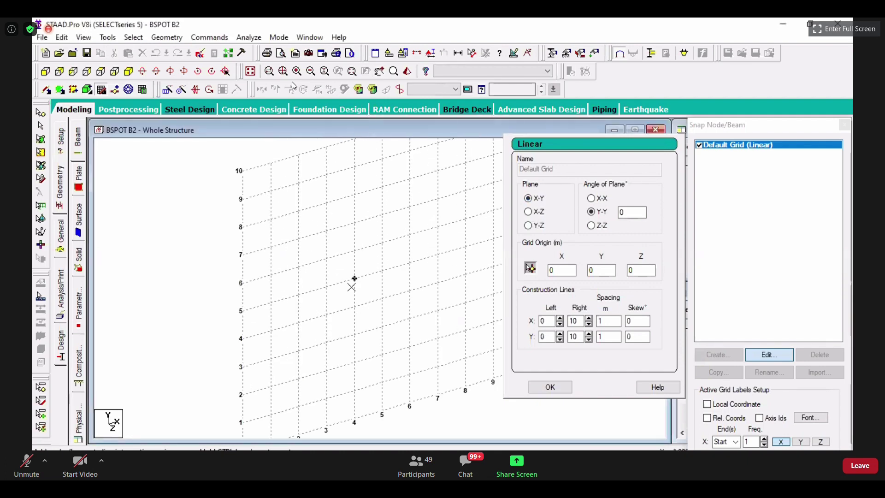
pyautogui.scroll(-2, 389, 260)
pyautogui.moveTo(474, 272); pyautogui.dragTo(424, 281, button='middle')
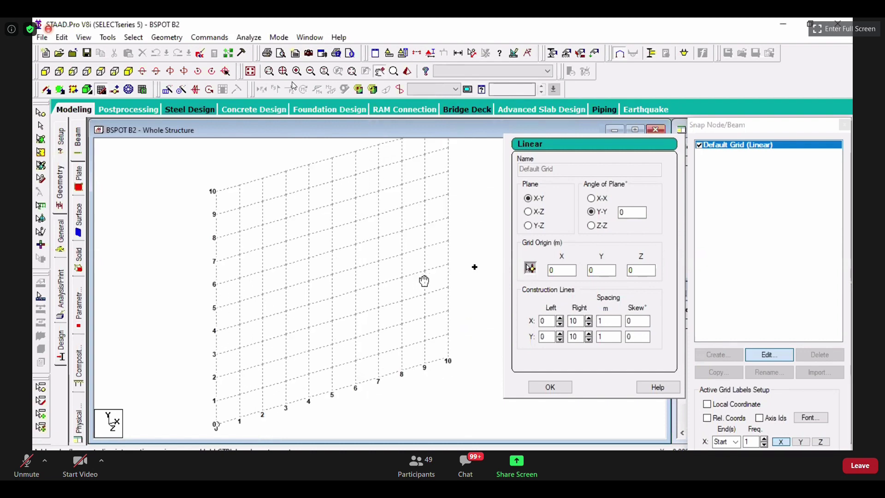
pyautogui.scroll(-1, 415, 268)
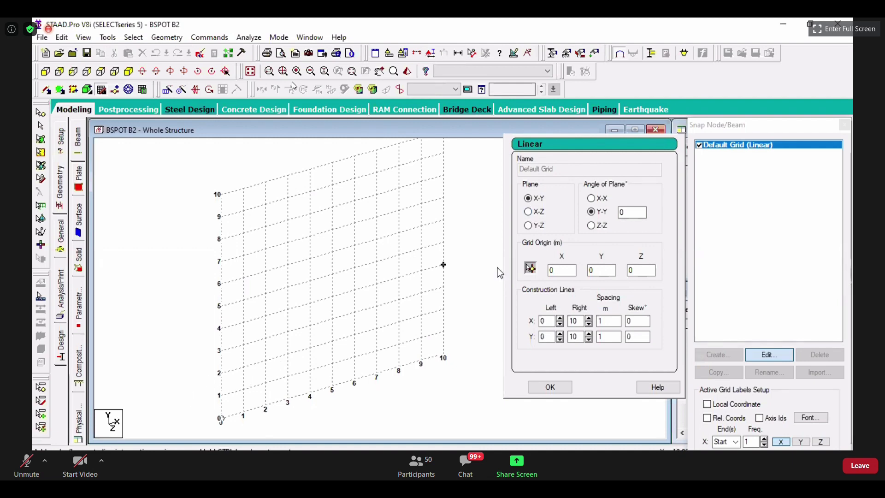
# Step: Try the default grid in the X-Z and Y-Z planes, and return it to the X-Y plane
pyautogui.click(530, 212)
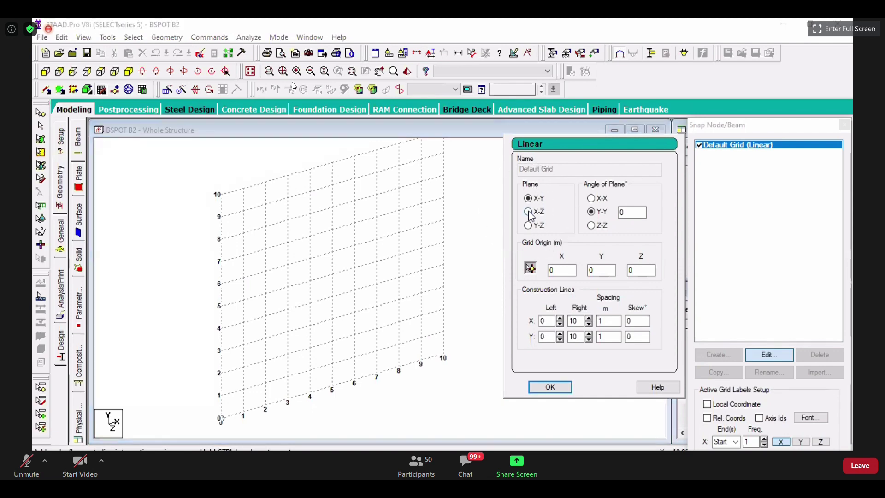
pyautogui.scroll(-1, 324, 341)
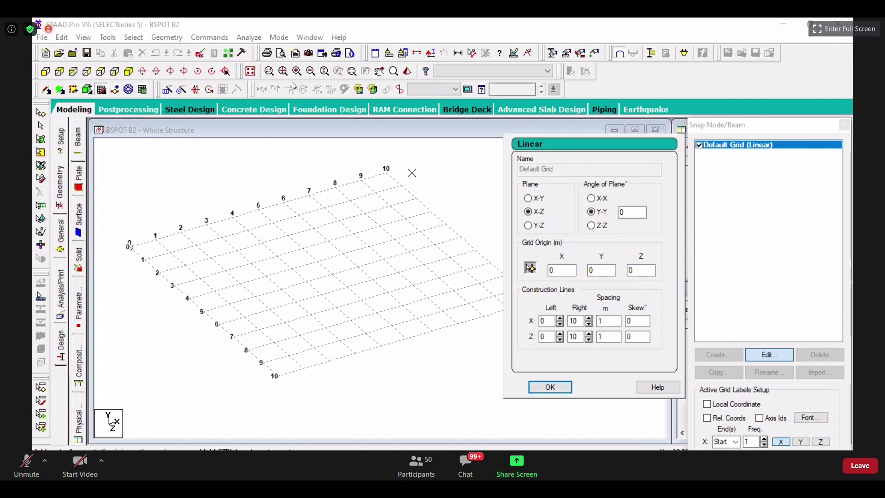
pyautogui.click(528, 226)
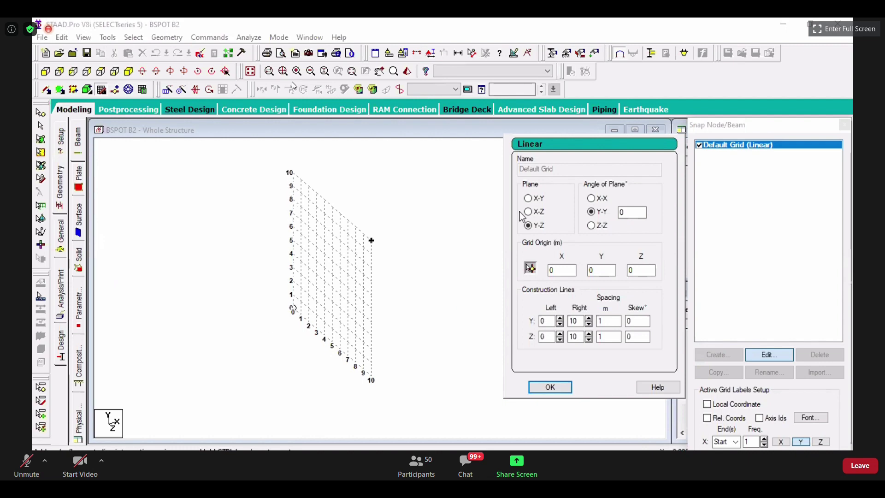
pyautogui.click(535, 198)
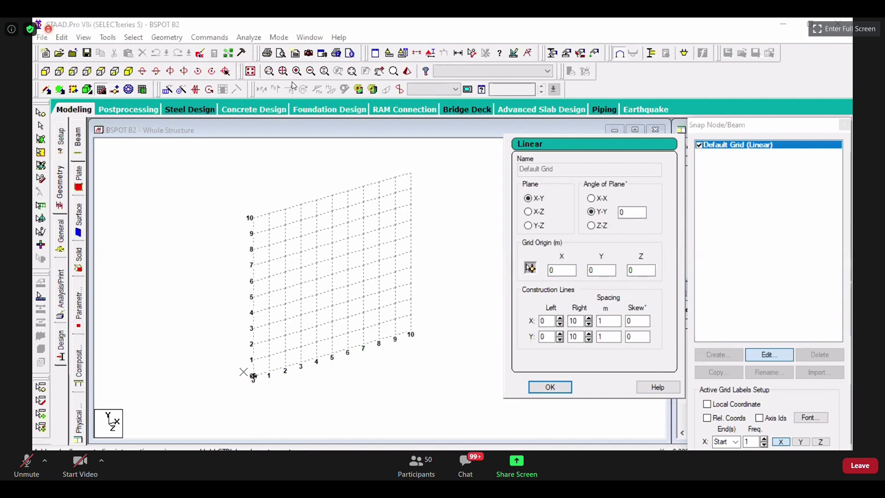
# Step: Set the X-Y grid's angle of plane about Y-Y to 90 degrees and apply it
pyautogui.doubleClick(631, 212)
pyautogui.write('9')
pyautogui.press('Return')
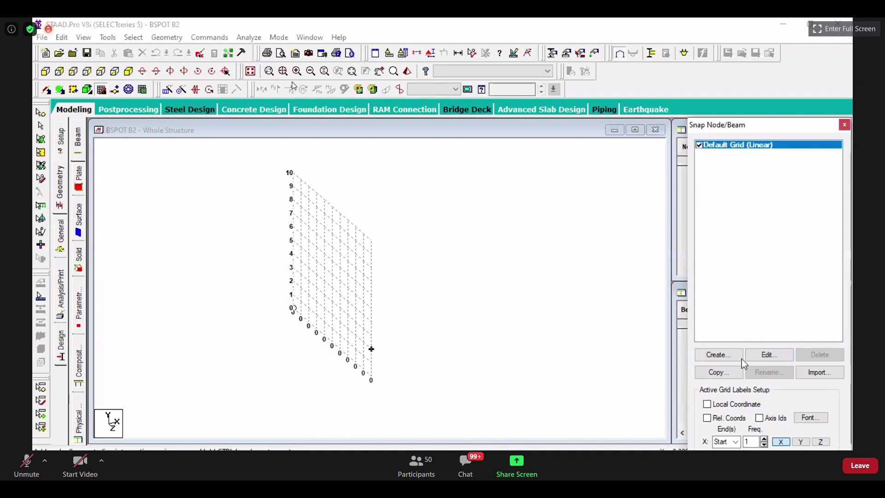
# Step: Reopen the grid settings, try the 90-degree plane angle about X-X, and return to Y-Y with an angle of 0
pyautogui.click(769, 355)
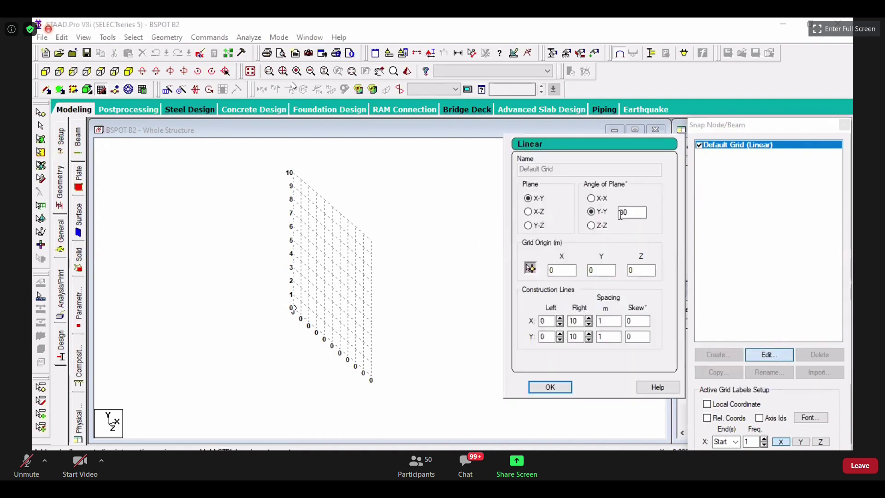
pyautogui.click(629, 213)
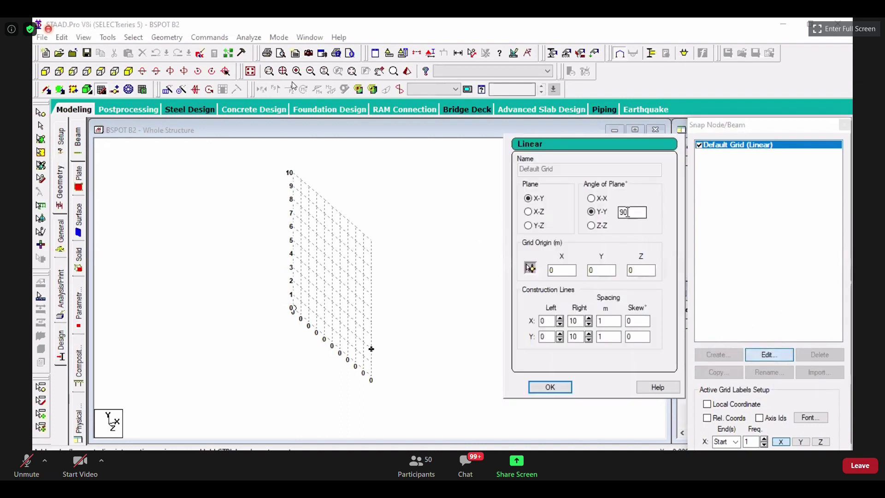
pyautogui.click(598, 199)
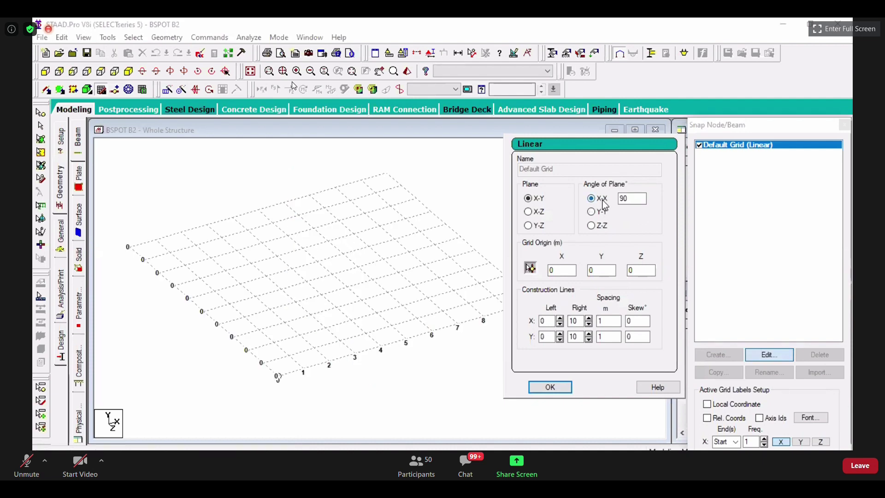
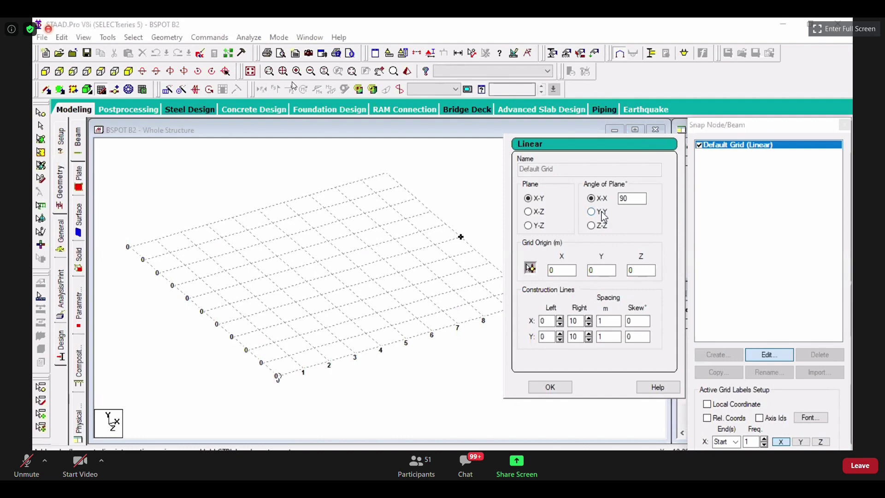
pyautogui.press('Tab')
pyautogui.click(591, 212)
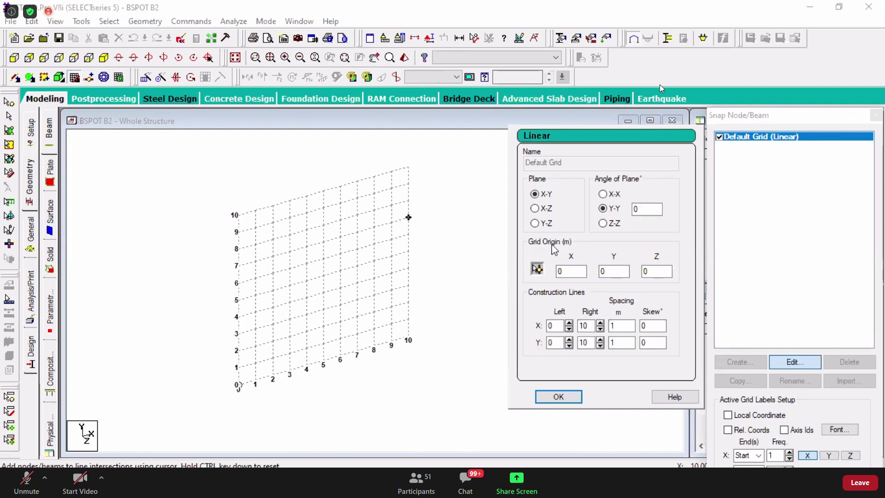
# Step: Set the default grid's origin to X -2 m and Y -2 m and apply the settings
pyautogui.scroll(2, 286, 345)
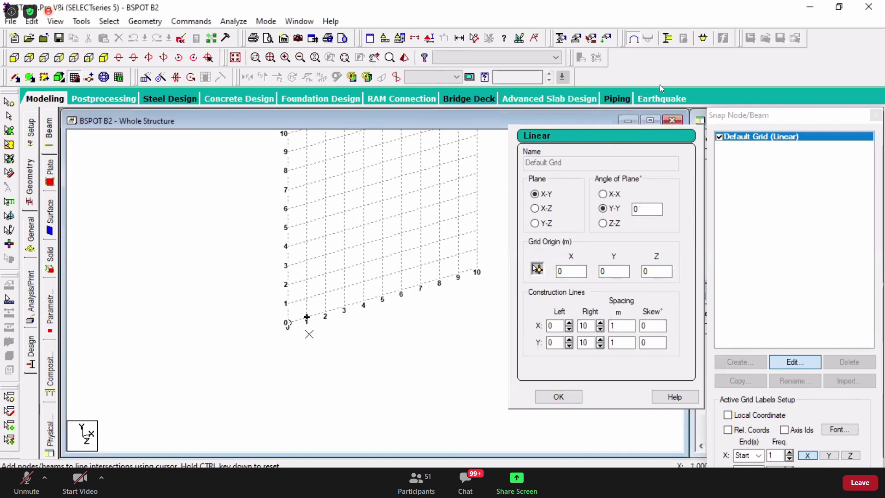
pyautogui.scroll(1, 286, 345)
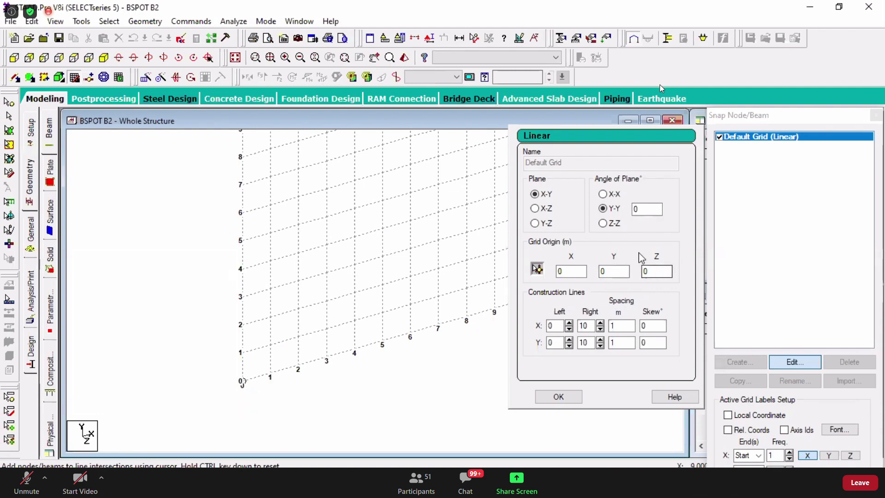
pyautogui.click(653, 271)
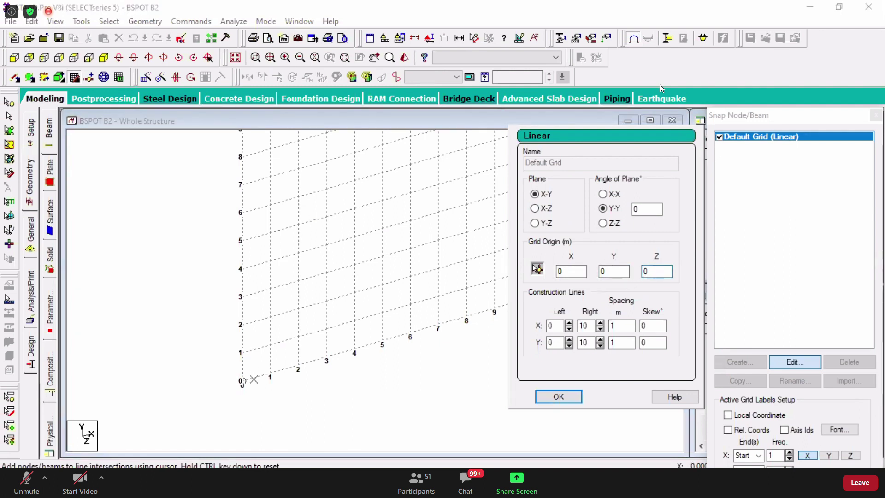
pyautogui.doubleClick(570, 272)
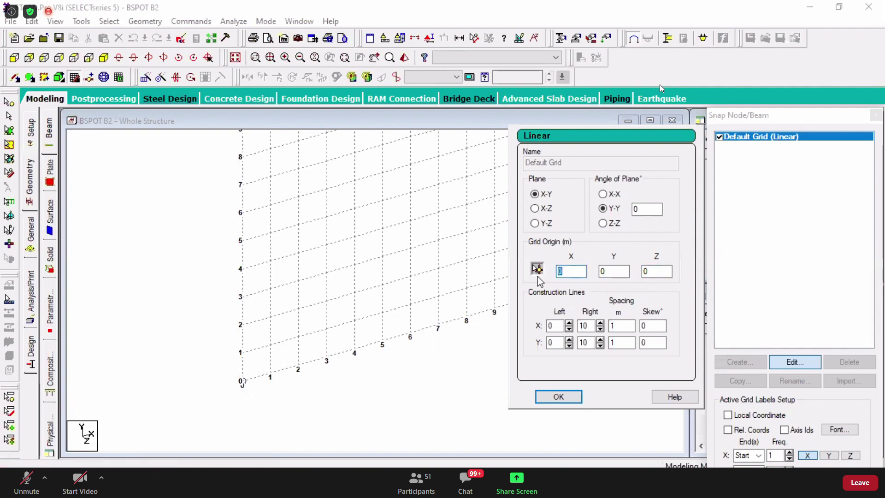
pyautogui.write('-2')
pyautogui.press('Tab')
pyautogui.write('-2')
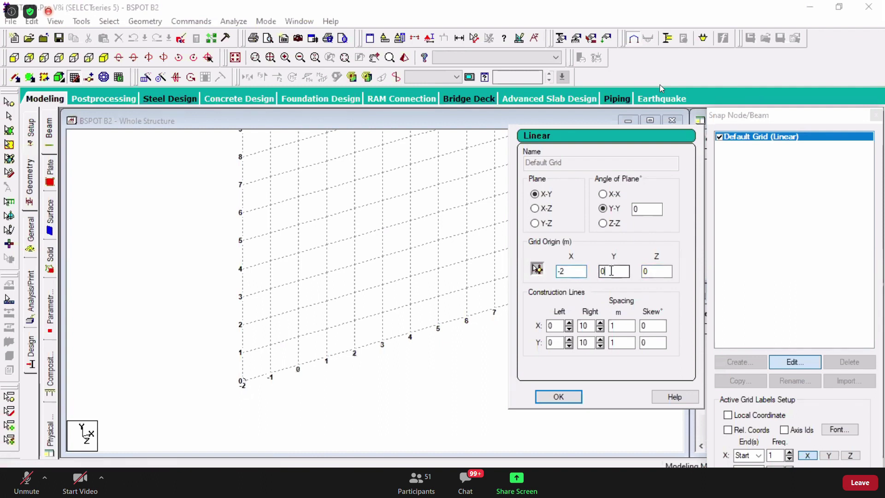
pyautogui.press('Return')
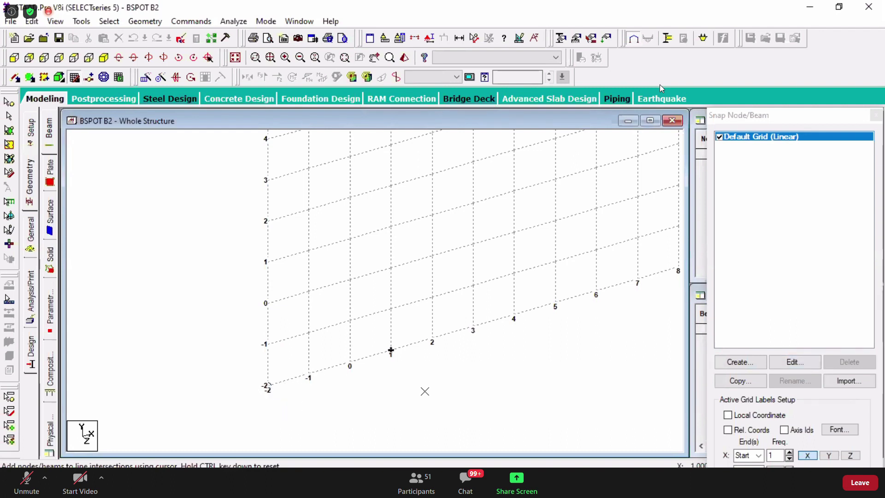
pyautogui.scroll(3, 258, 416)
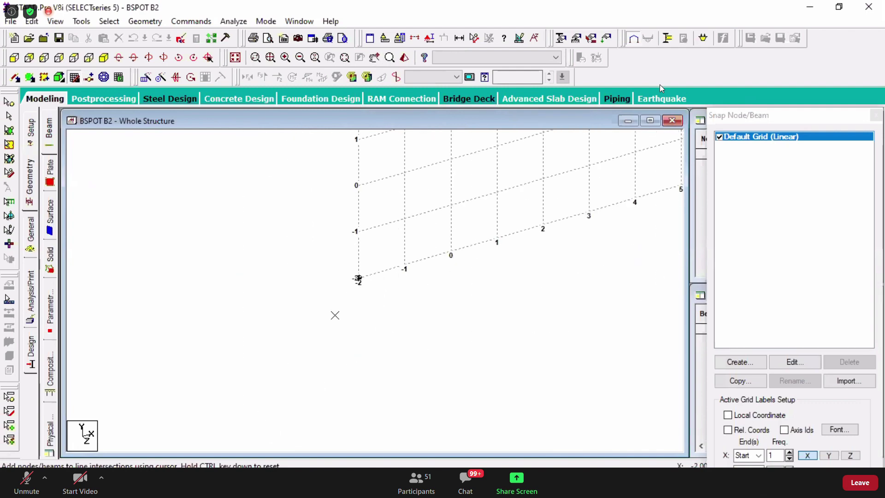
pyautogui.scroll(2, 295, 412)
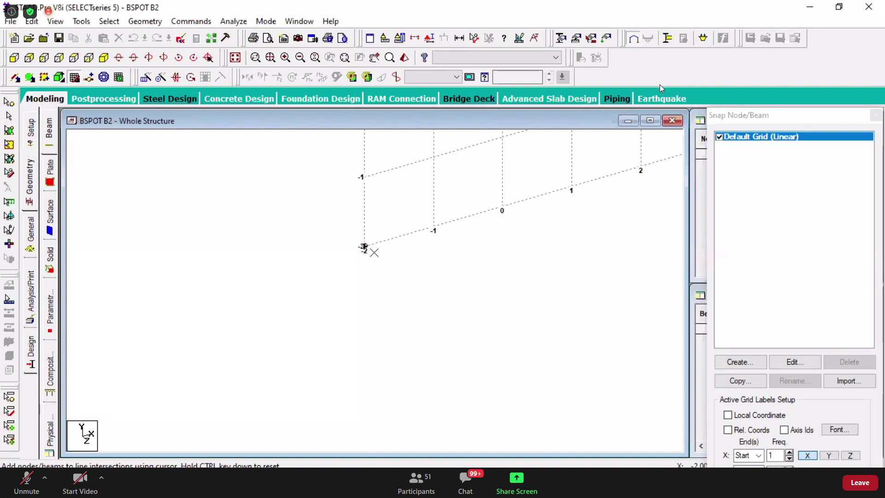
pyautogui.scroll(-1, 420, 302)
pyautogui.moveTo(474, 237); pyautogui.dragTo(301, 385, button='middle')
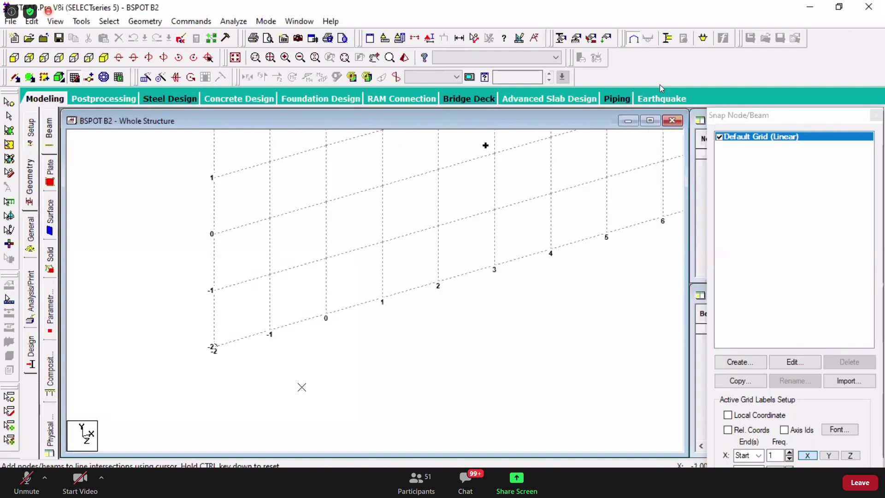
pyautogui.scroll(-1, 401, 297)
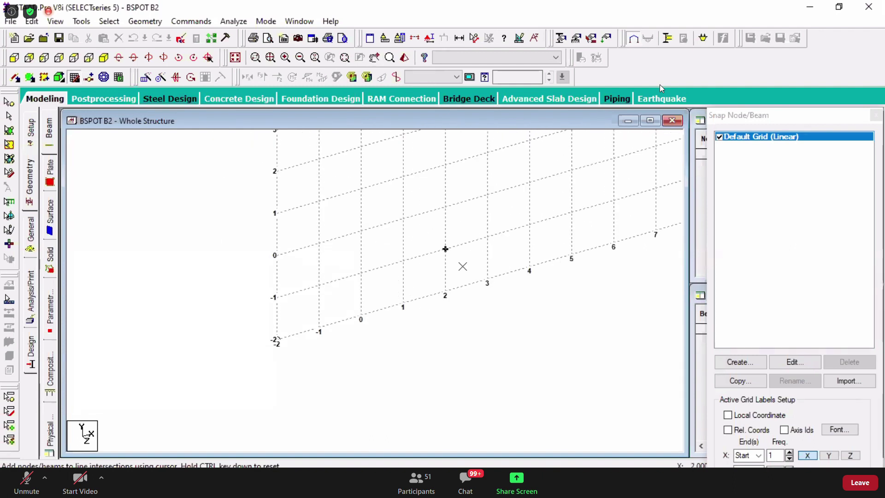
pyautogui.moveTo(462, 265); pyautogui.dragTo(412, 325, button='middle')
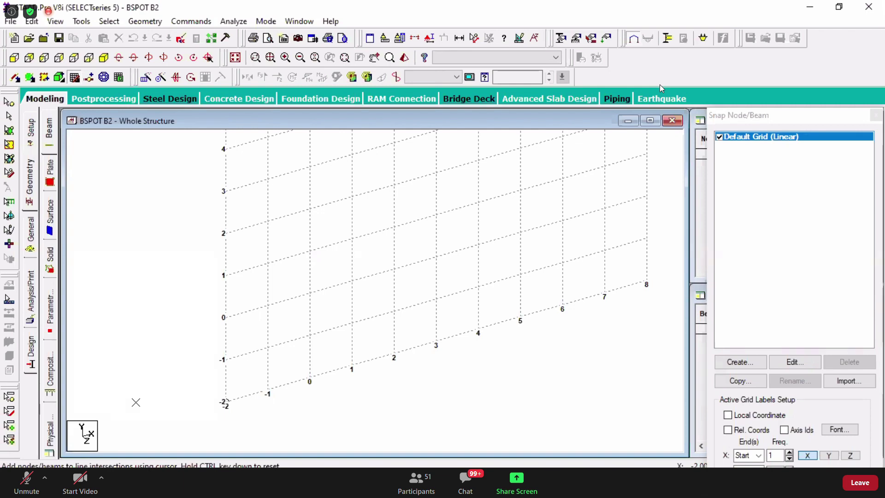
# Step: Reopen the default grid's settings and return the grid origin to X 0 and Y 0
pyautogui.click(792, 363)
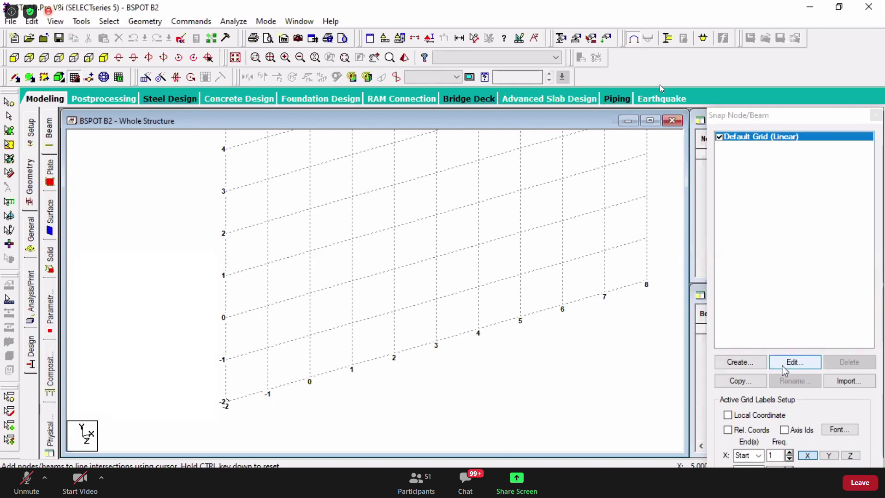
pyautogui.moveTo(619, 271); pyautogui.dragTo(524, 283)
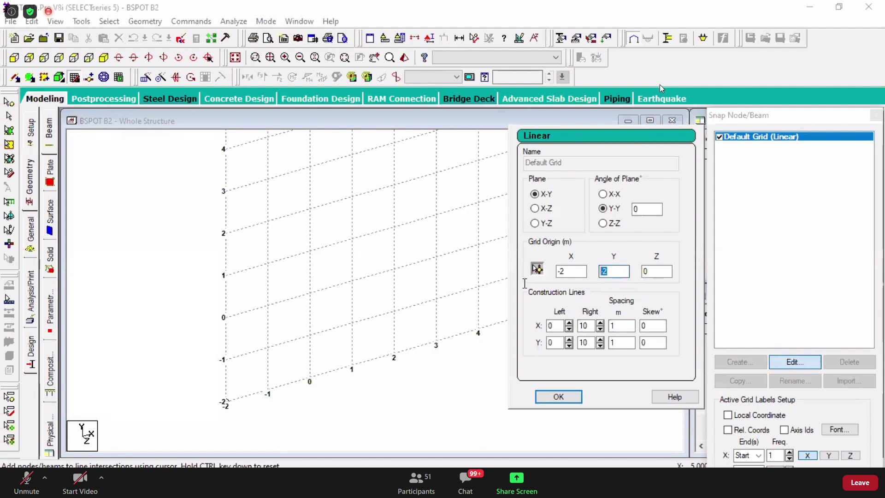
pyautogui.write('0')
pyautogui.moveTo(583, 272); pyautogui.dragTo(541, 282)
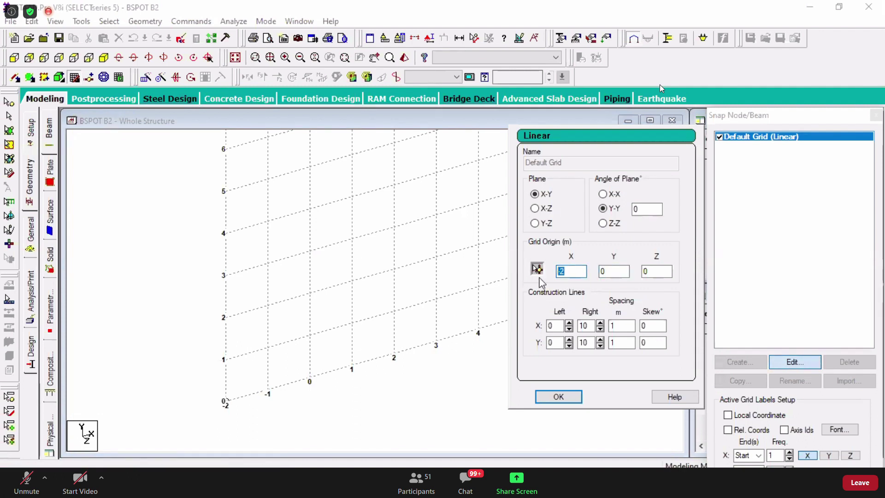
pyautogui.write('0')
pyautogui.click(618, 272)
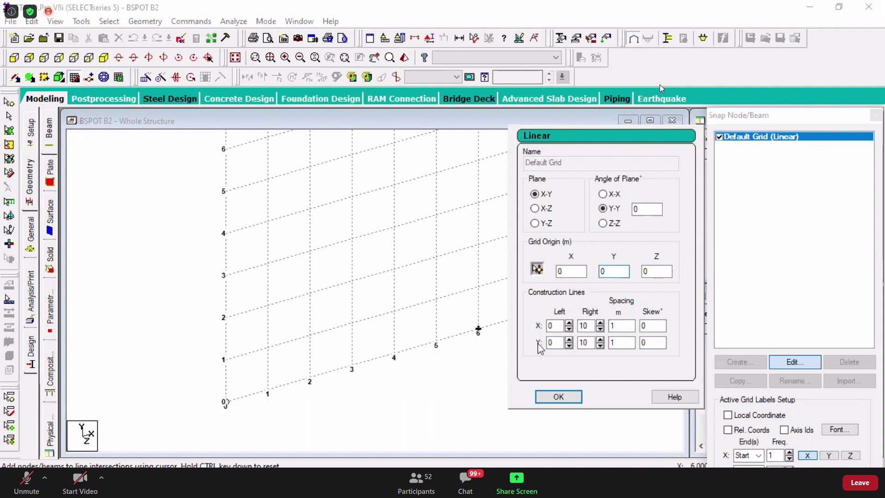
# Step: Try 10 left construction lines in both X and Y and inspect the enlarged grid around the origin
pyautogui.click(555, 326)
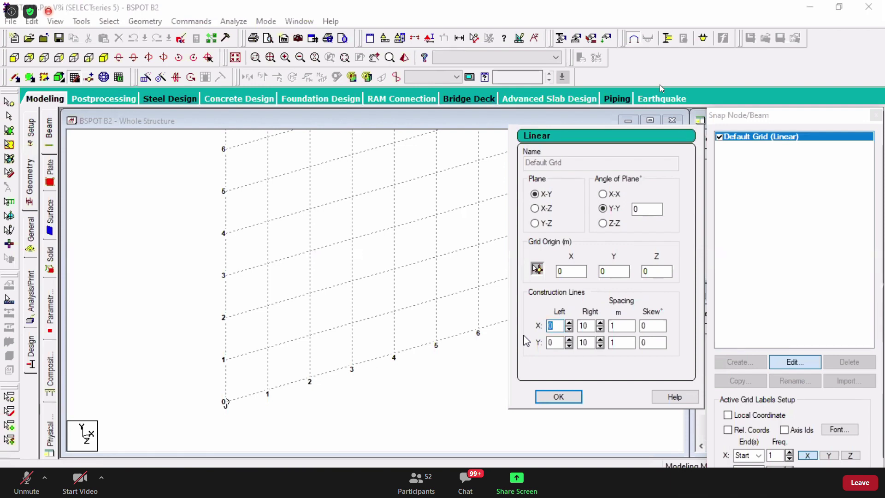
pyautogui.write('10')
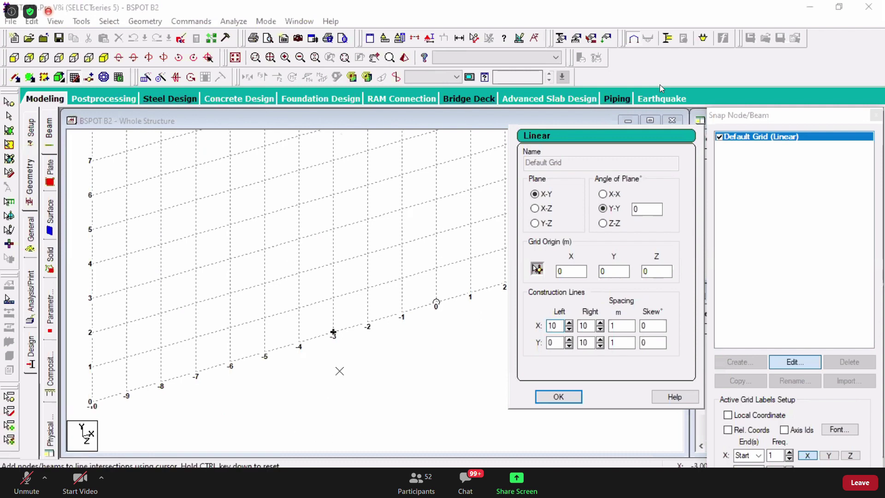
pyautogui.doubleClick(552, 342)
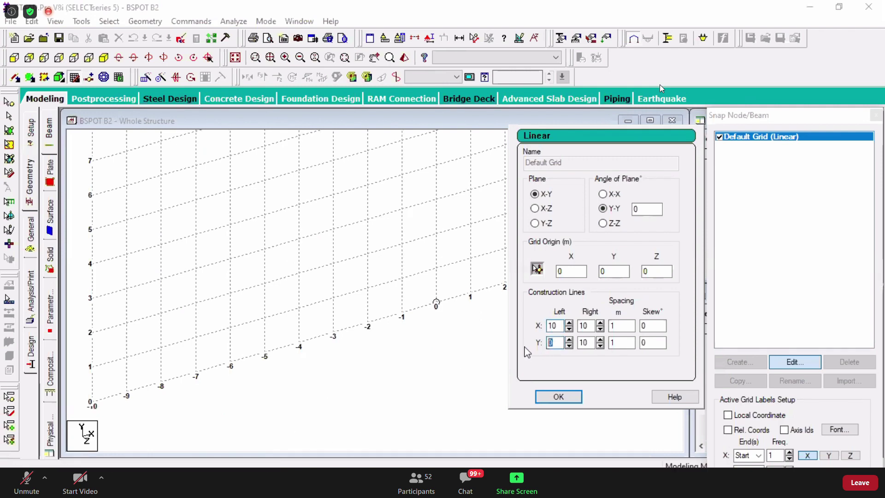
pyautogui.write('10')
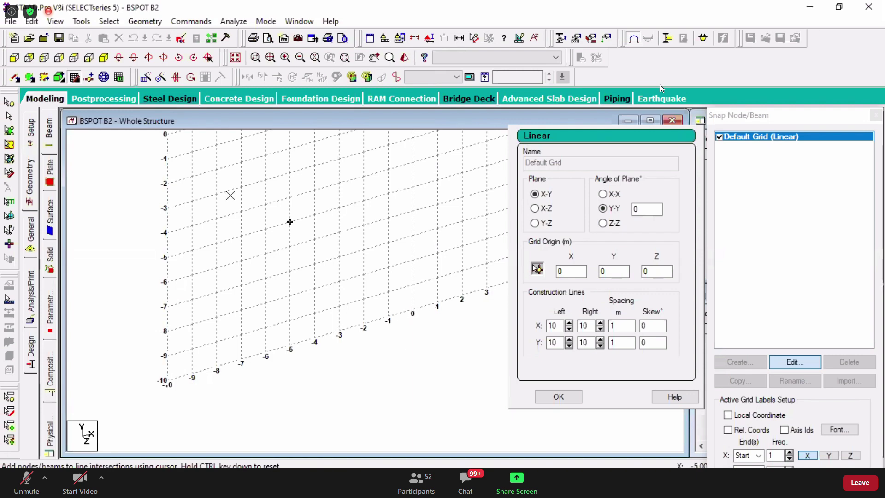
pyautogui.moveTo(370, 229); pyautogui.dragTo(330, 322, button='middle')
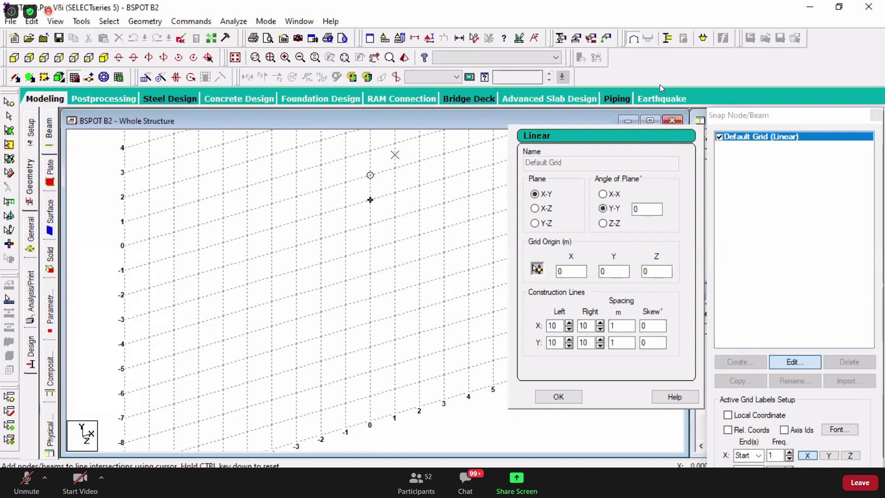
pyautogui.scroll(-1, 369, 223)
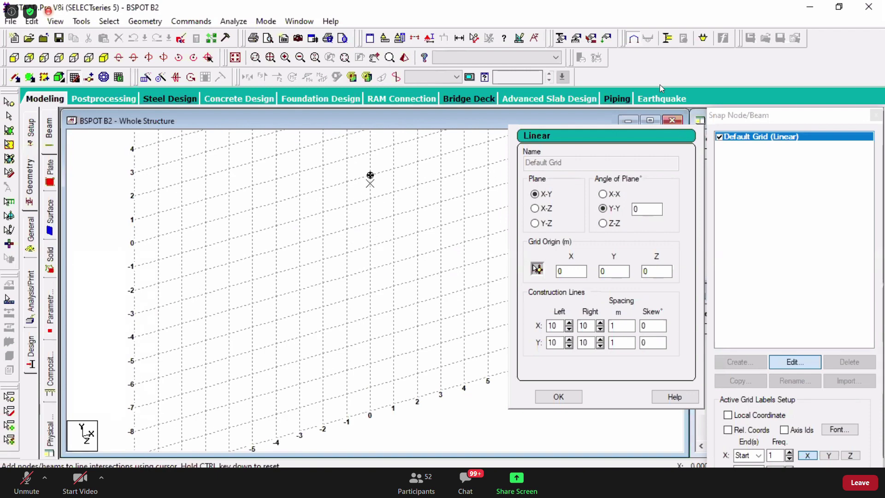
pyautogui.click(371, 174)
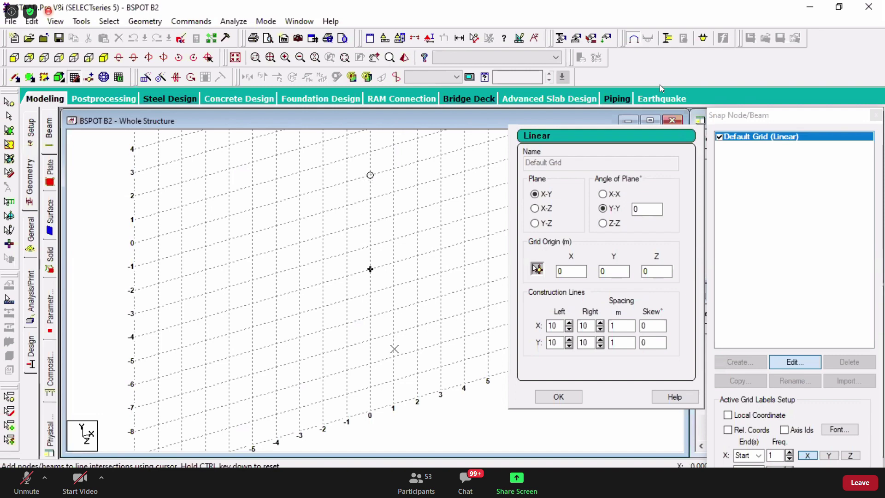
pyautogui.scroll(-2, 330, 341)
pyautogui.scroll(-1, 265, 330)
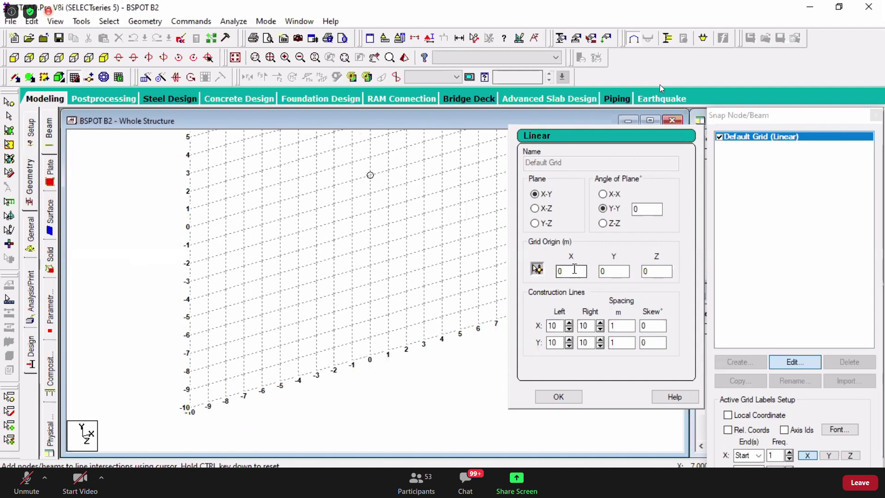
# Step: Set the left construction lines back to 0 for both X and Y
pyautogui.doubleClick(558, 327)
pyautogui.write('0')
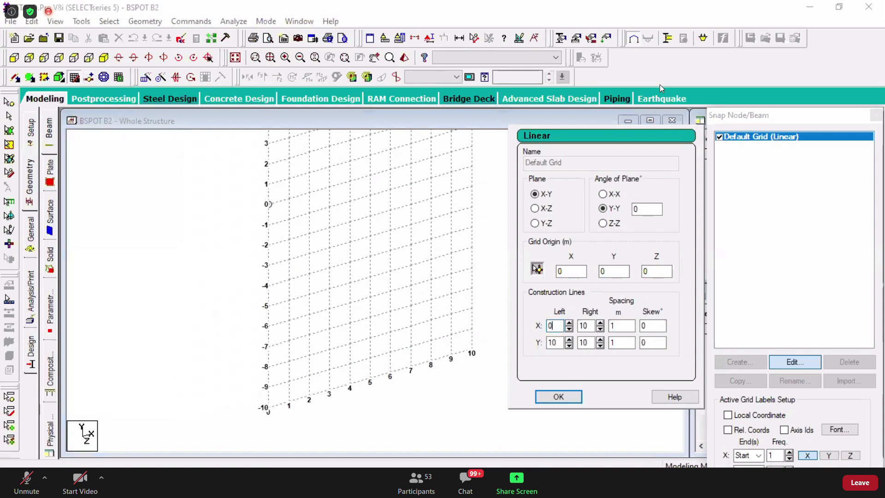
pyautogui.doubleClick(553, 343)
pyautogui.write('0')
# Step: Try 20 right construction lines in X, inspect the extended grid, and return the count to 10
pyautogui.doubleClick(584, 326)
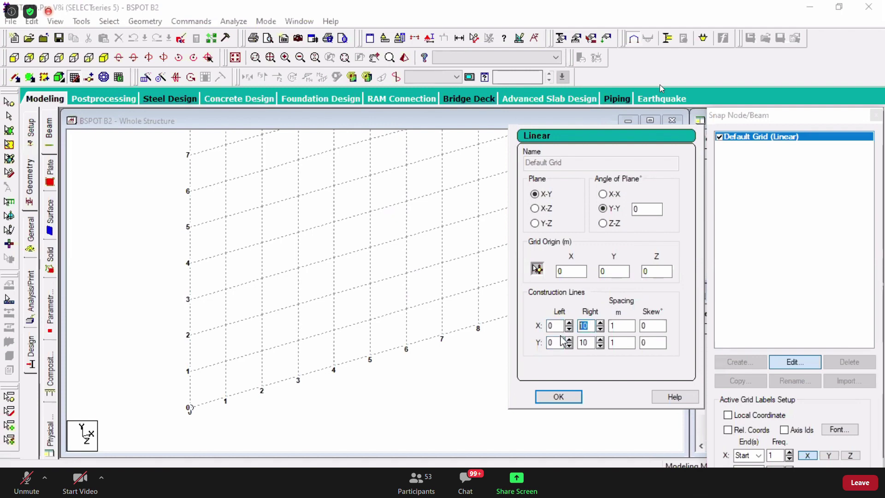
pyautogui.write('20')
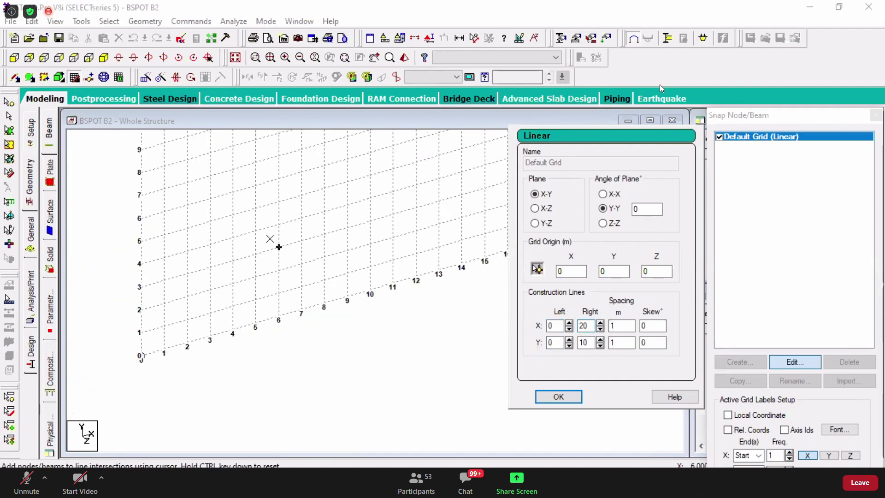
pyautogui.moveTo(279, 247); pyautogui.dragTo(308, 274, button='middle')
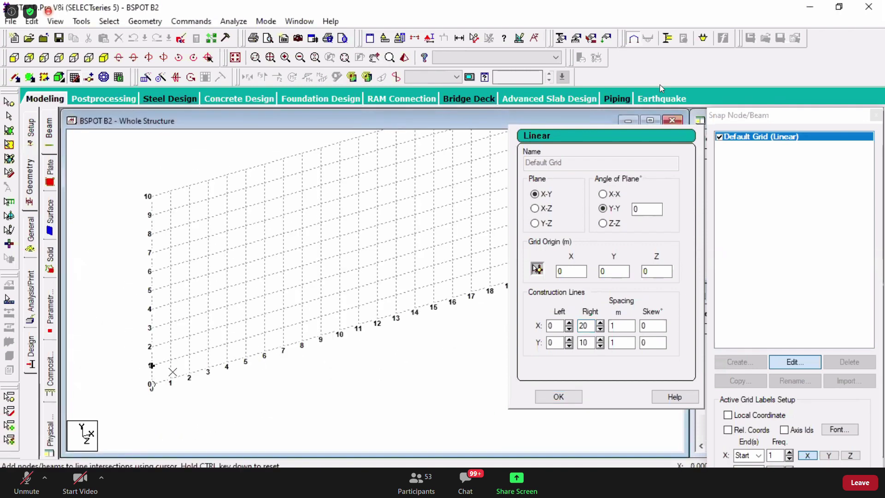
pyautogui.doubleClick(586, 326)
pyautogui.write('10')
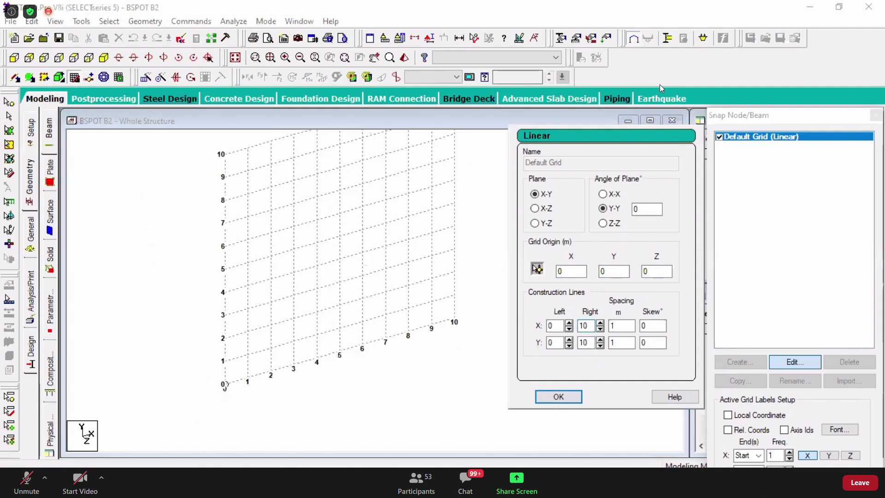
# Step: Set the construction line spacing to 1.5 m in X and 0.5 m in Y and apply the settings
pyautogui.click(622, 326)
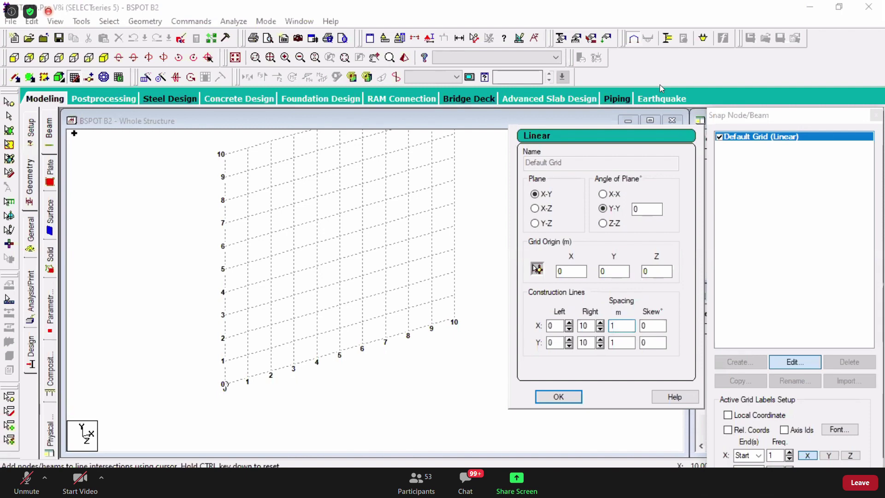
pyautogui.write('5')
pyautogui.press('Tab')
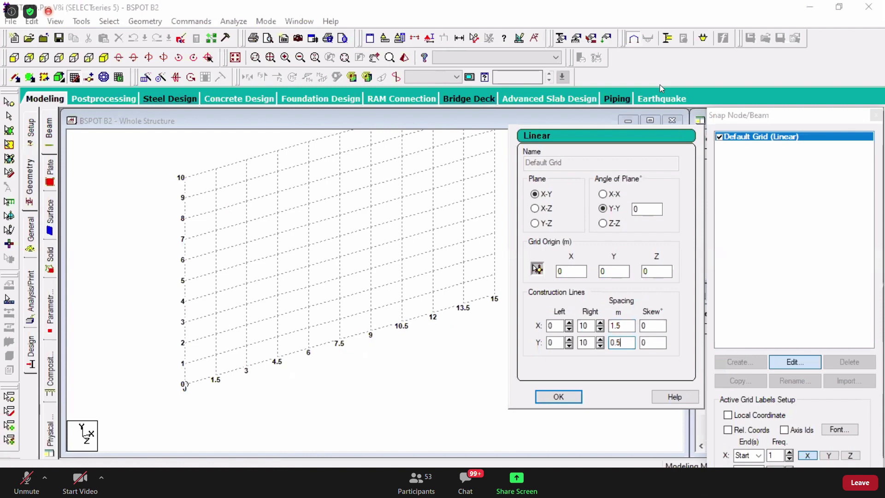
pyautogui.press('Return')
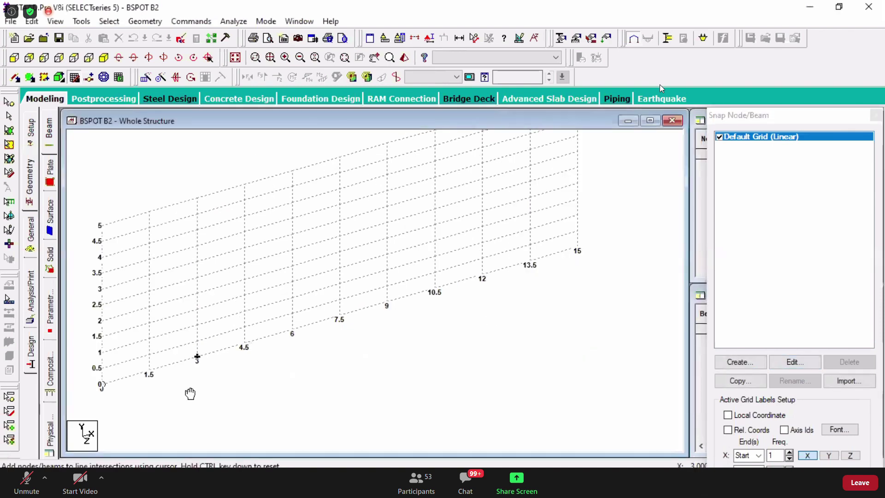
pyautogui.moveTo(190, 393); pyautogui.dragTo(283, 369, button='middle')
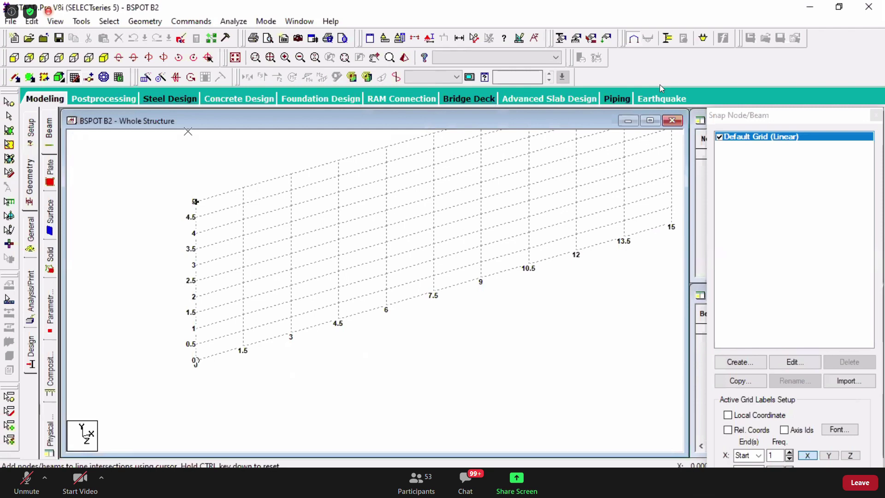
pyautogui.press('super+d')
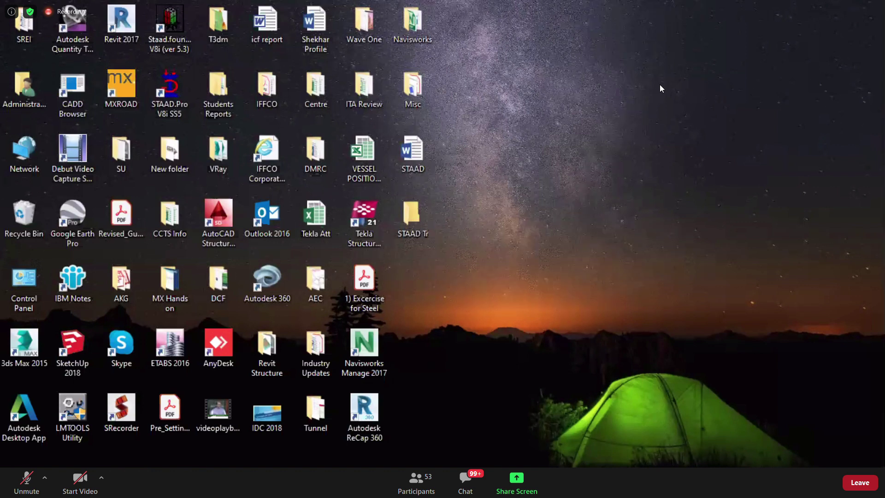
pyautogui.press('super+d')
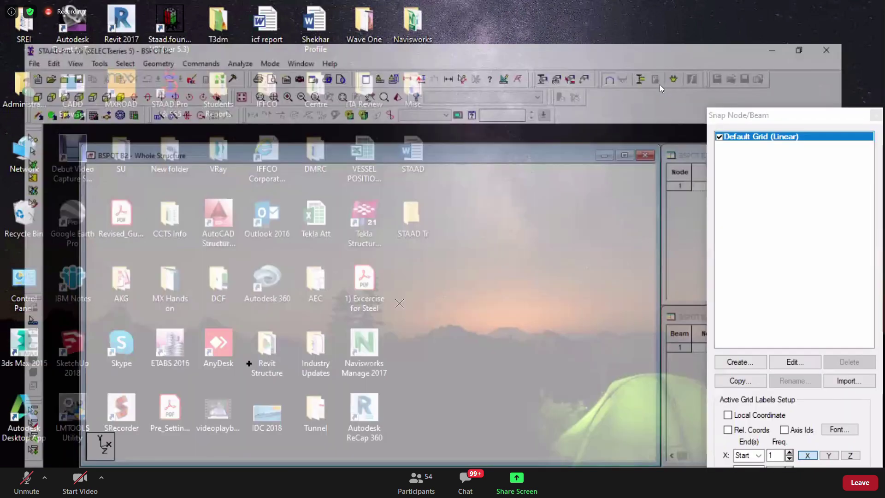
pyautogui.scroll(-3, 496, 313)
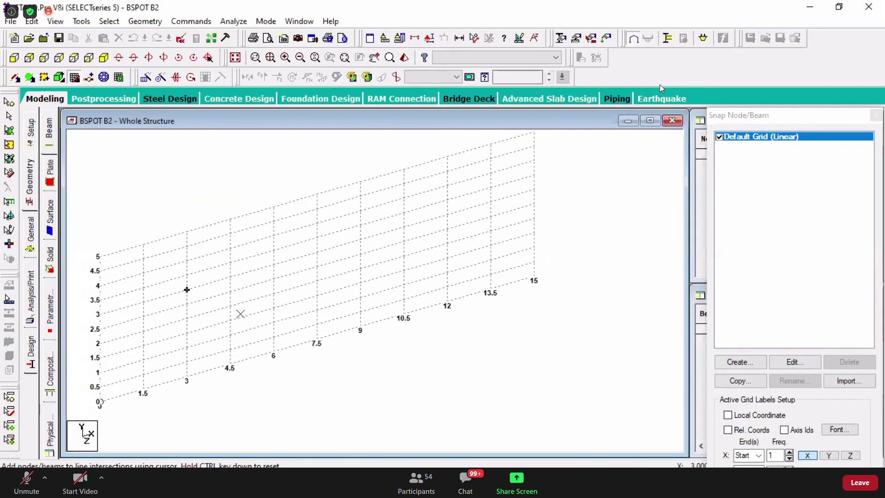
pyautogui.moveTo(187, 289); pyautogui.dragTo(229, 320, button='middle')
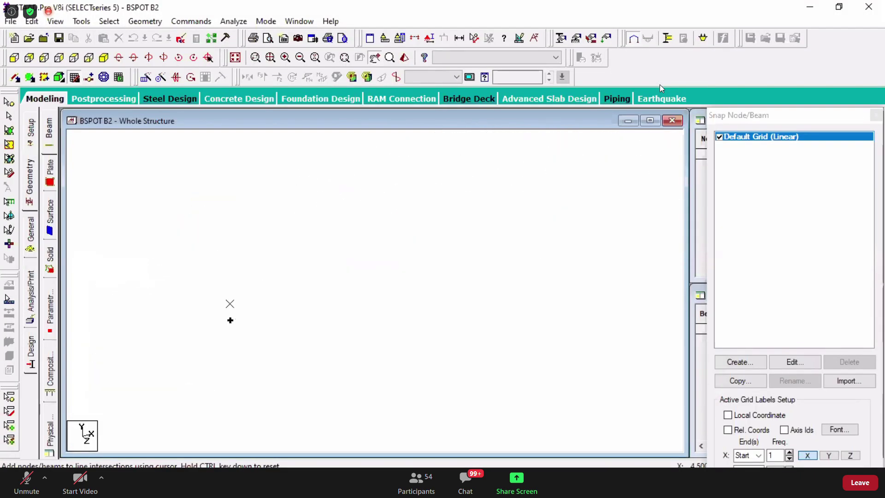
# Step: Reopen the default grid's settings and try a construction line spacing of 0 in both X and Y
pyautogui.click(792, 363)
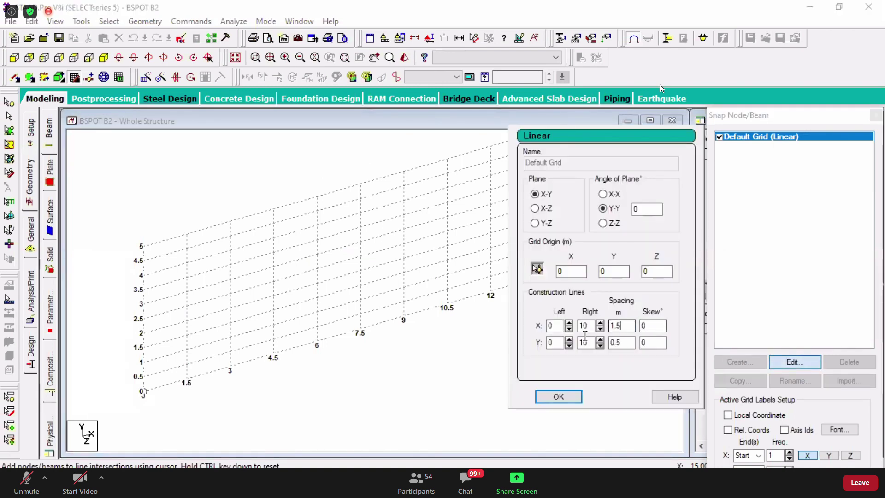
pyautogui.press('BackSpace')
pyautogui.press('BackSpace')
pyautogui.press('BackSpace')
pyautogui.write('0')
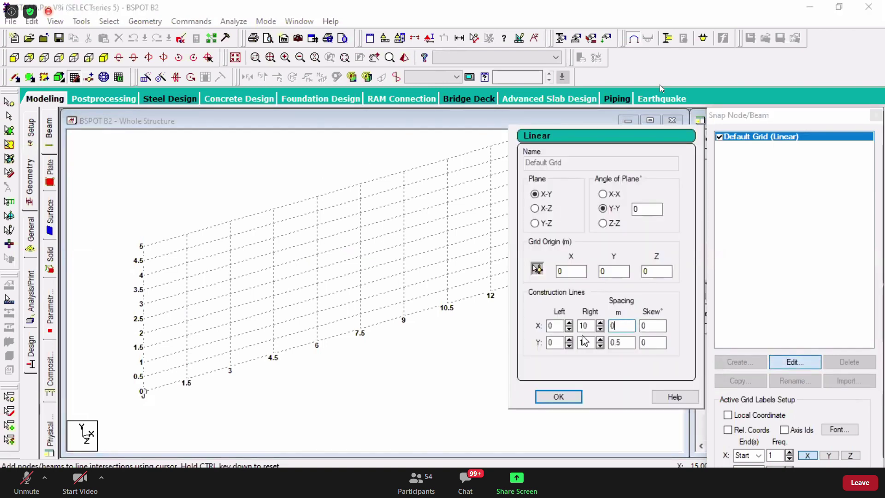
pyautogui.doubleClick(627, 345)
pyautogui.write('0')
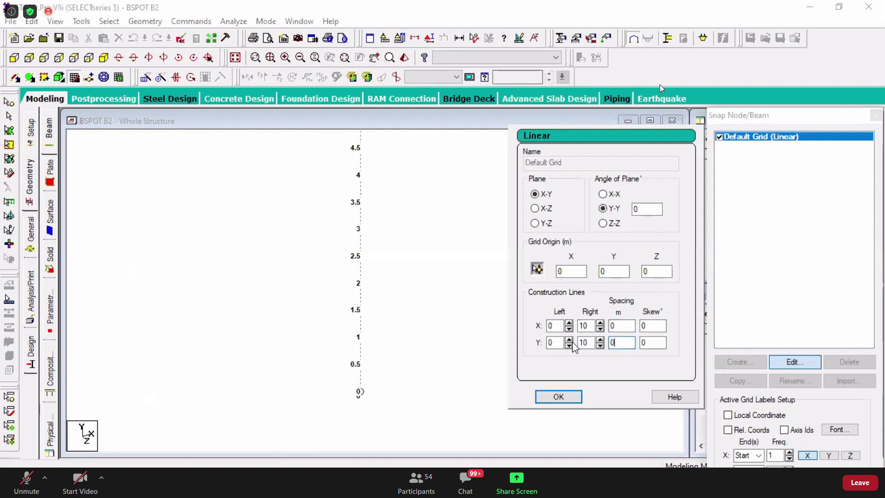
# Step: Set the construction line spacing to 1 m in both X and Y
pyautogui.click(657, 326)
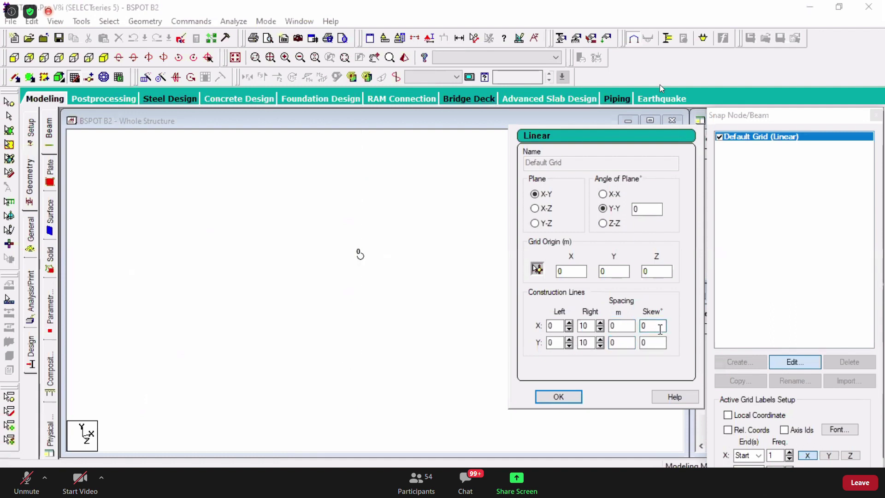
pyautogui.hotkey('shift', 'Tab')
pyautogui.write('1')
pyautogui.press('Tab')
pyautogui.write('1')
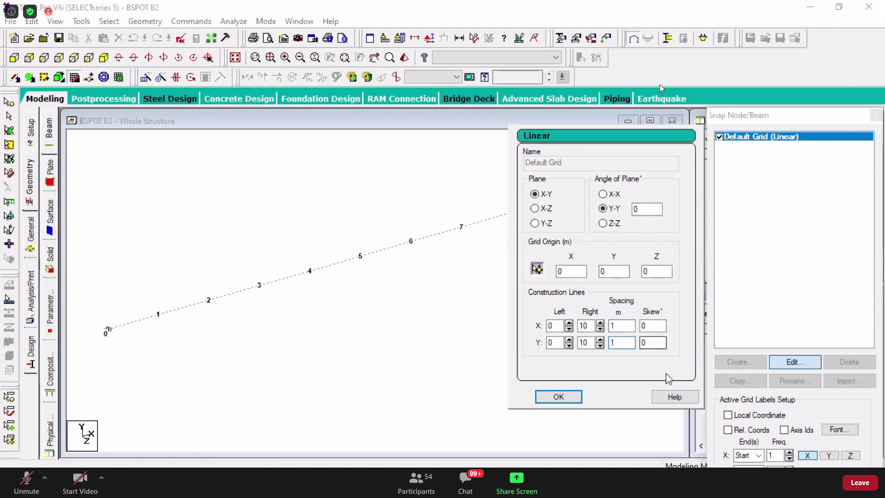
# Step: Try a skew of 45 degrees for the default grid's X construction lines and apply it
pyautogui.press('Tab')
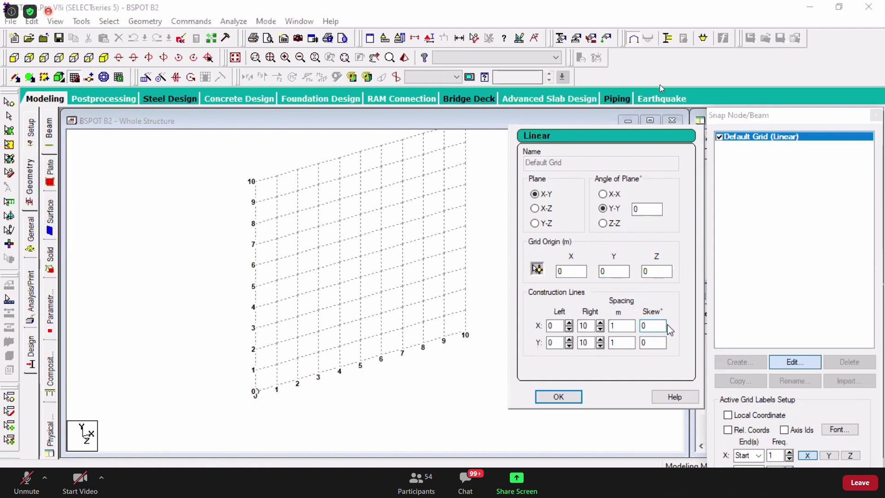
pyautogui.click(651, 209)
pyautogui.doubleClick(634, 210)
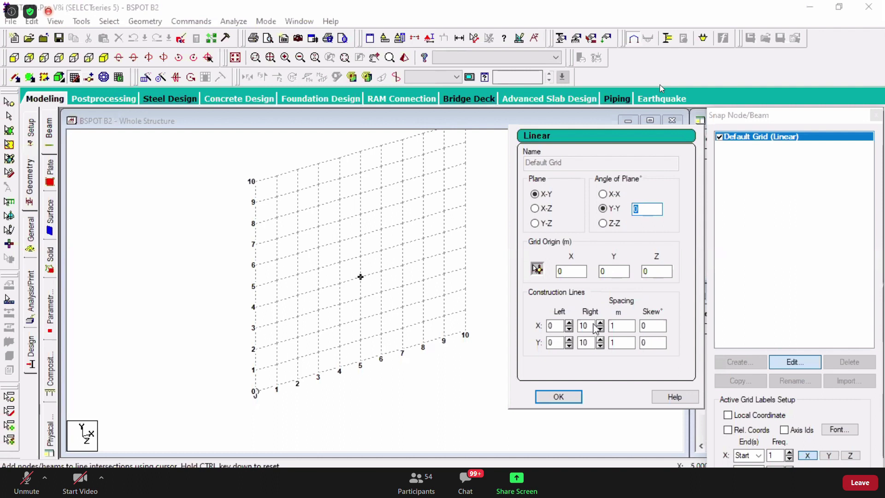
pyautogui.click(617, 326)
pyautogui.press('Tab')
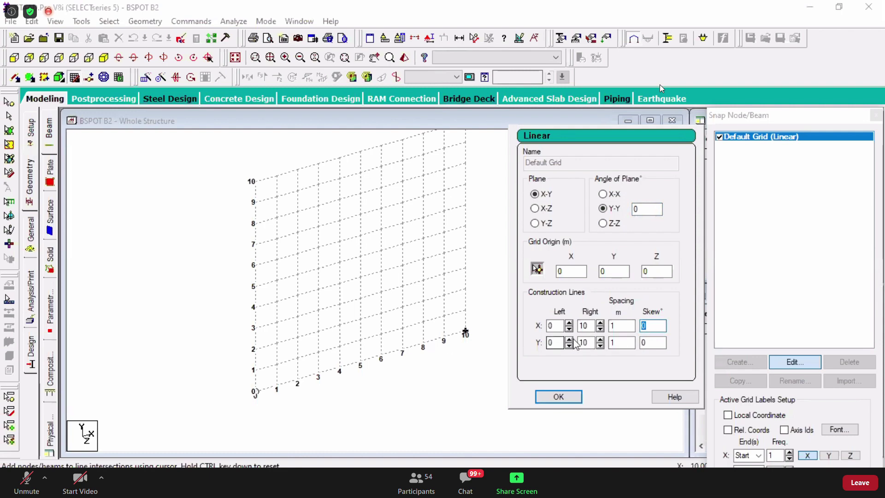
pyautogui.write('45')
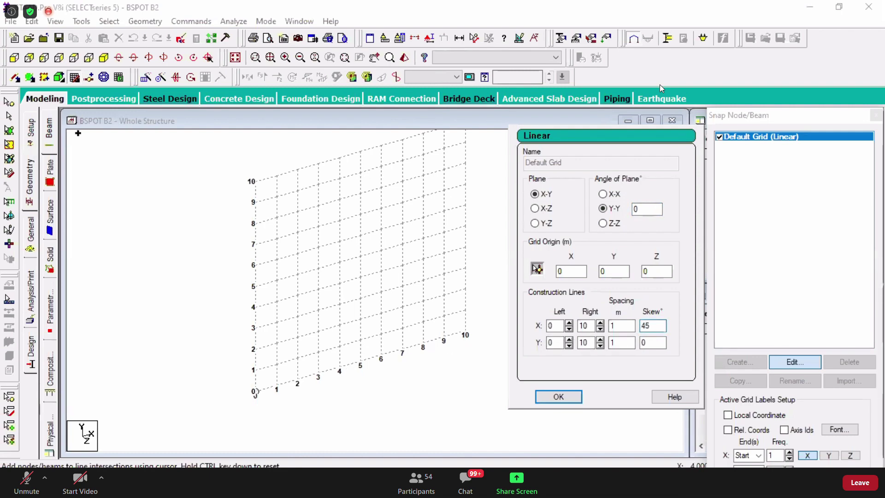
pyautogui.press('Return')
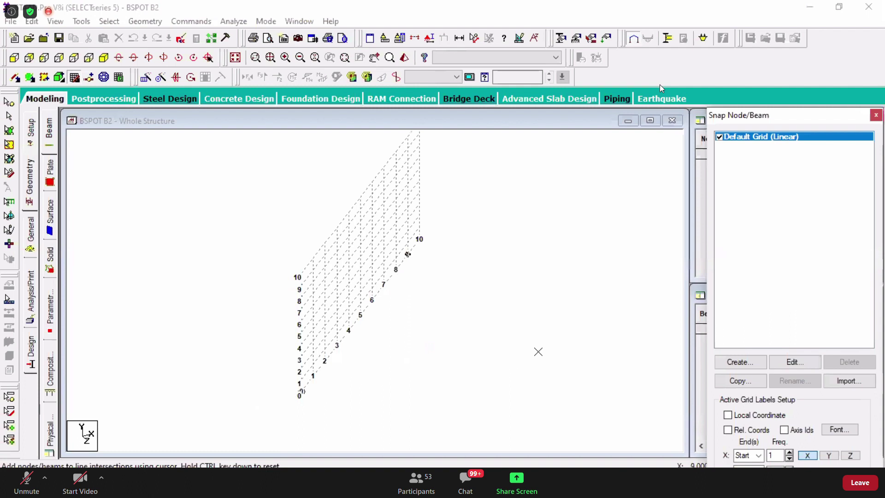
# Step: Reopen the default grid's settings, set the X construction line skew to 0 and apply
pyautogui.click(774, 365)
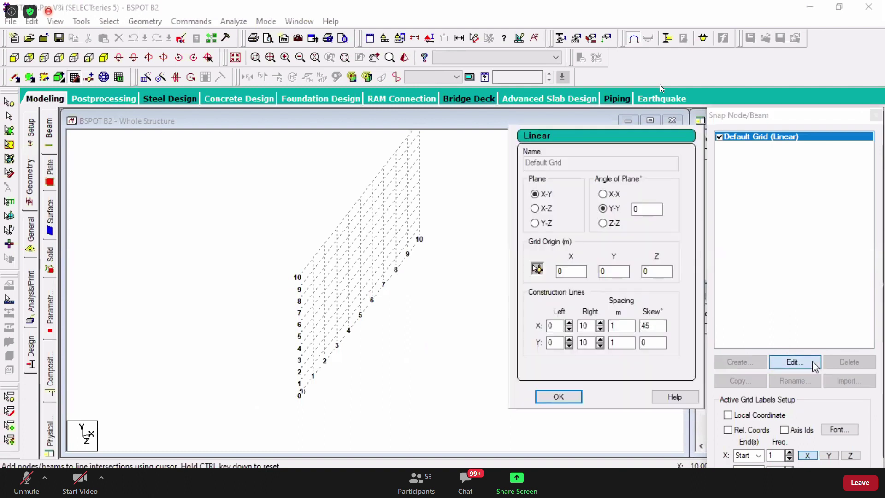
pyautogui.doubleClick(650, 326)
pyautogui.write('0')
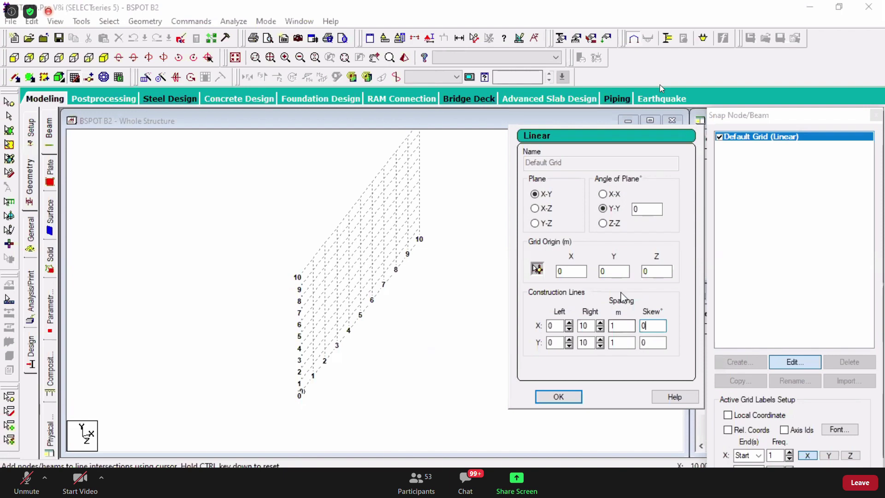
pyautogui.click(558, 399)
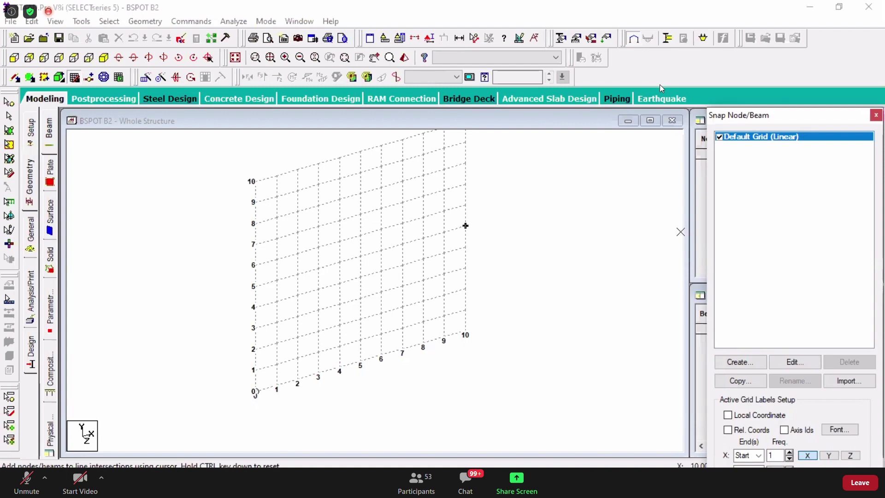
# Step: Minimise STAAD.Pro, check the meeting chat, and switch back to the BSPOT B2 model in STAAD.Pro
pyautogui.click(819, 7)
pyautogui.click(819, 8)
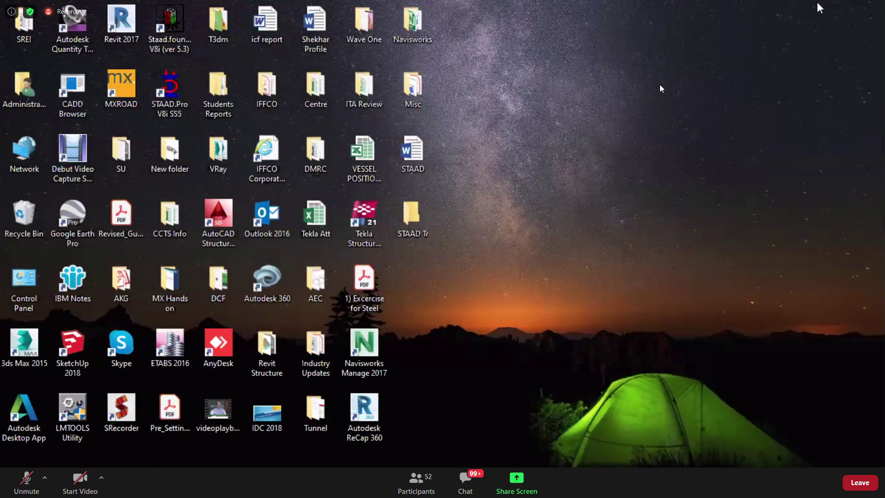
pyautogui.click(470, 478)
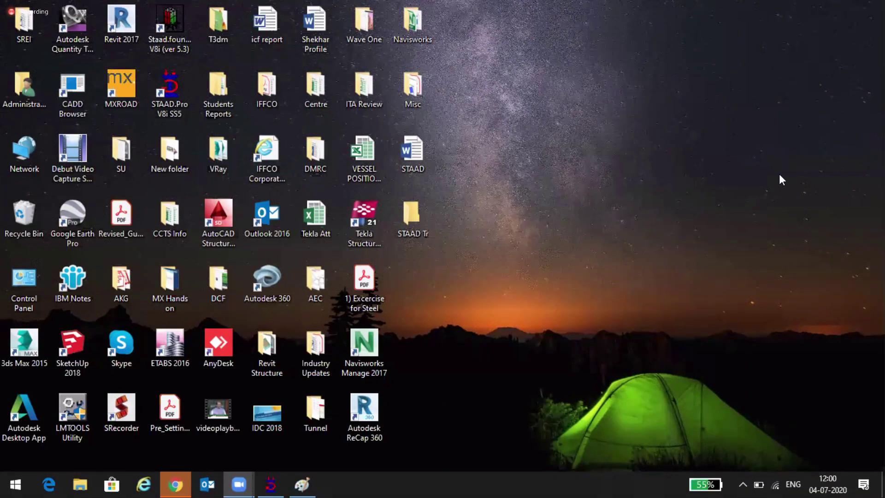
pyautogui.click(284, 491)
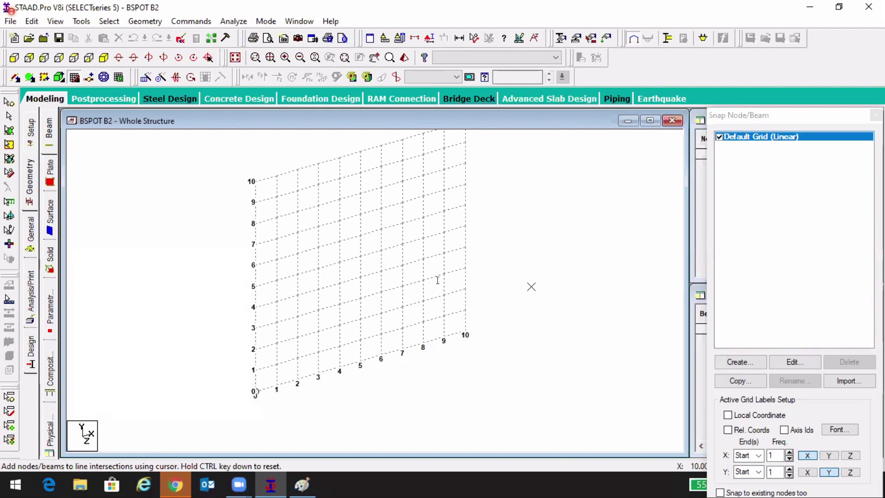
# Step: Start creating a new snap grid and examine the settings of the Irregular and Linear grid types
pyautogui.click(749, 367)
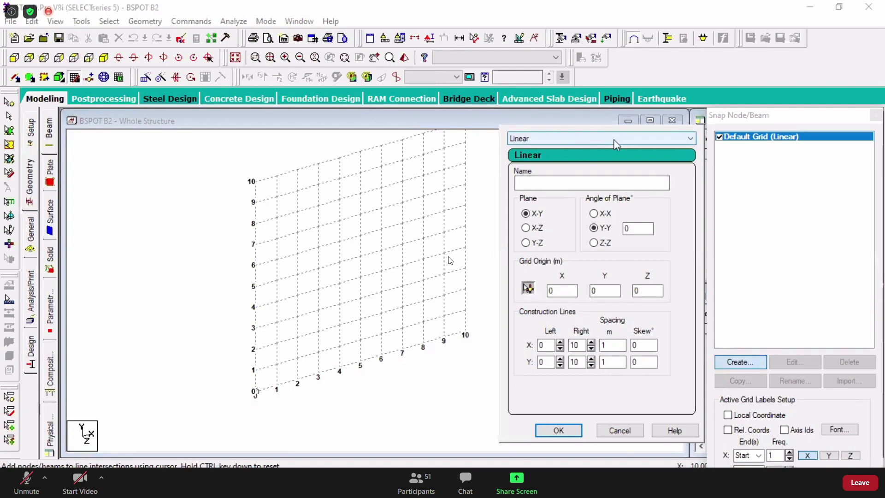
pyautogui.click(690, 140)
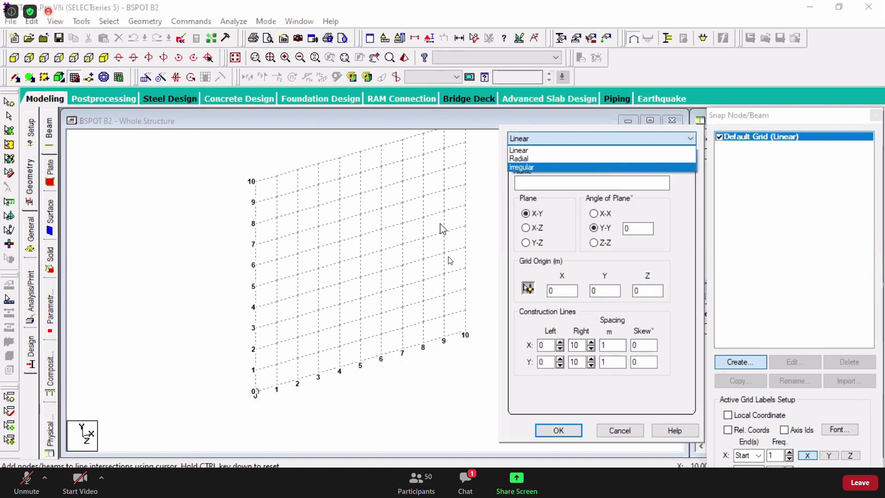
pyautogui.click(553, 167)
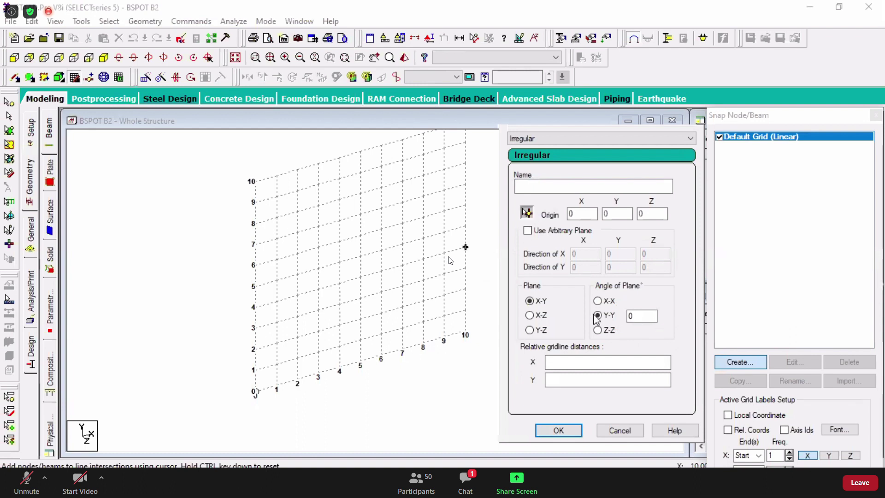
pyautogui.click(612, 138)
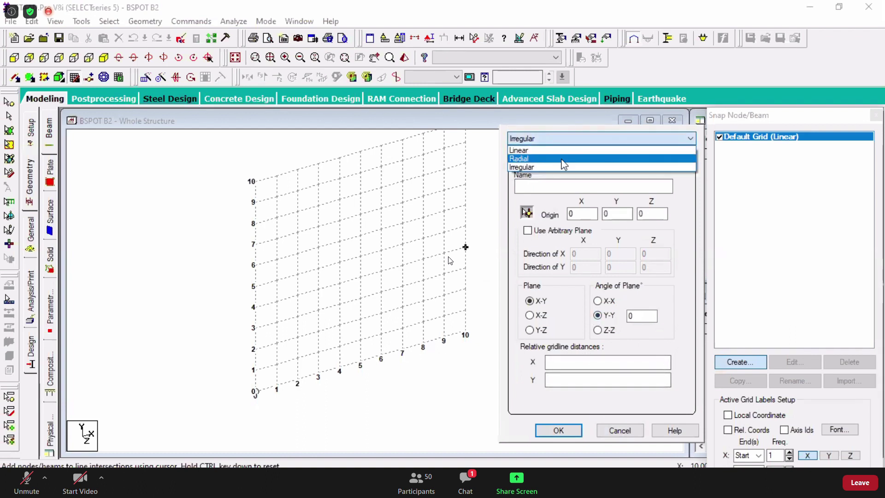
pyautogui.click(562, 151)
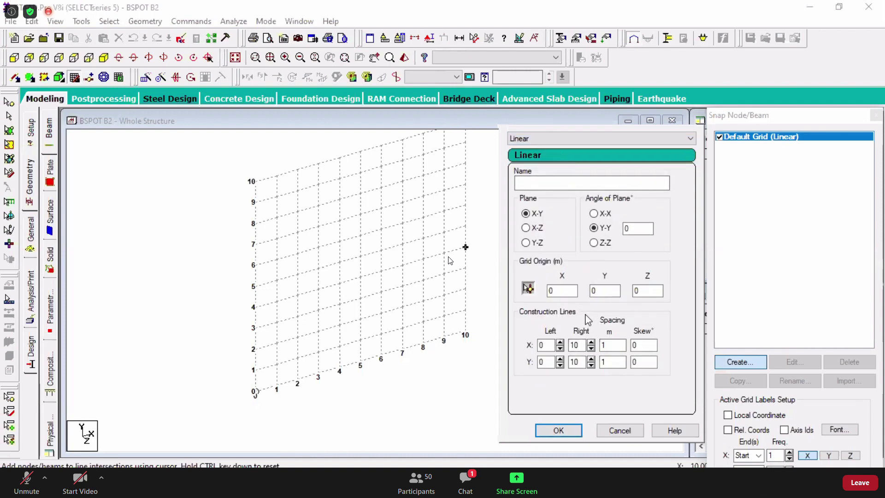
pyautogui.click(563, 139)
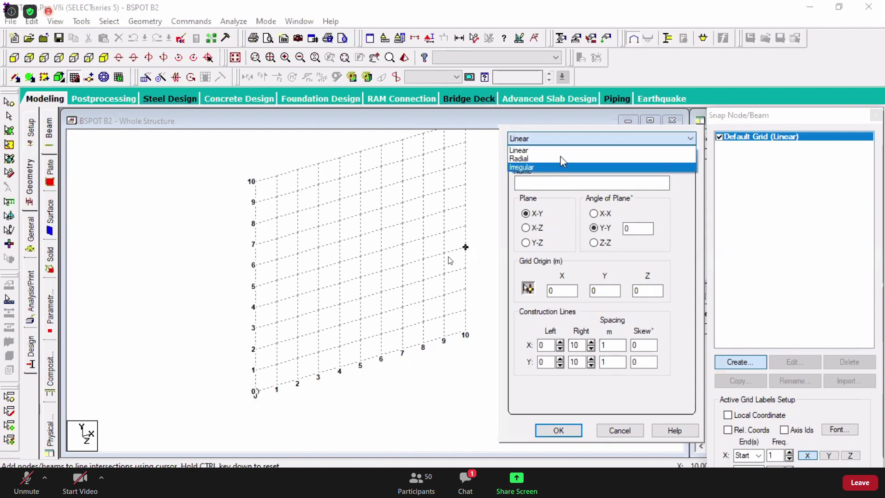